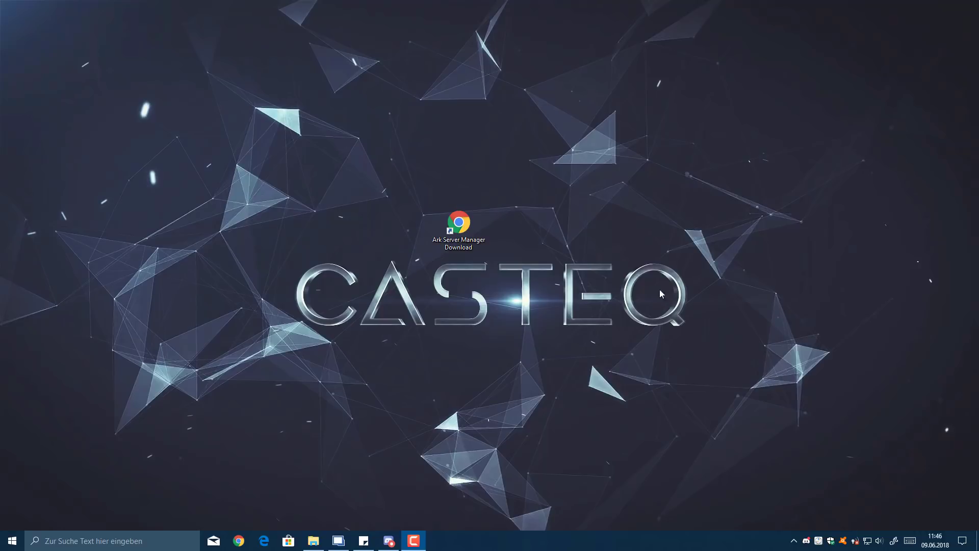
Open the Ark Server Manager download page from its desktop shortcut and decline the request to disable the ad blocker.
click(449, 234)
key(F2)
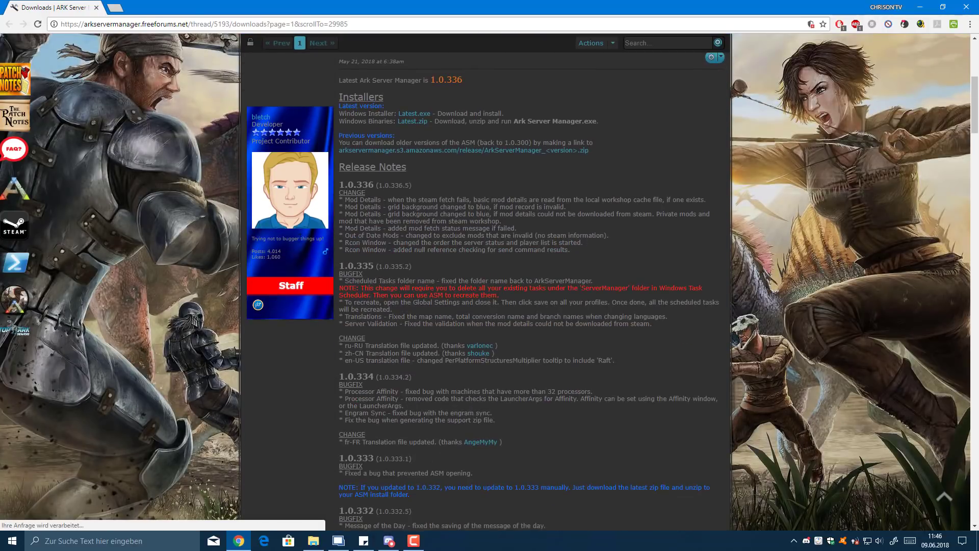
scroll(880, 271, up, 4)
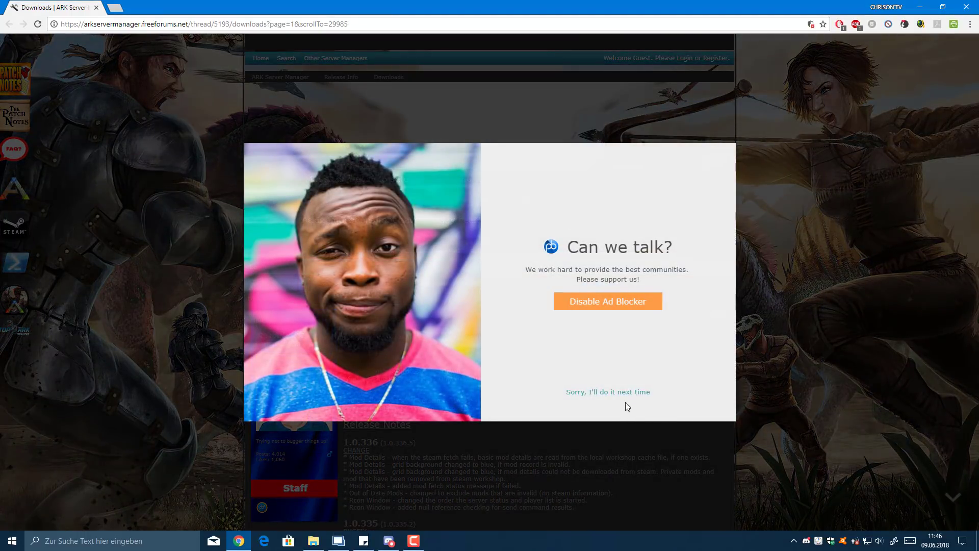
click(622, 394)
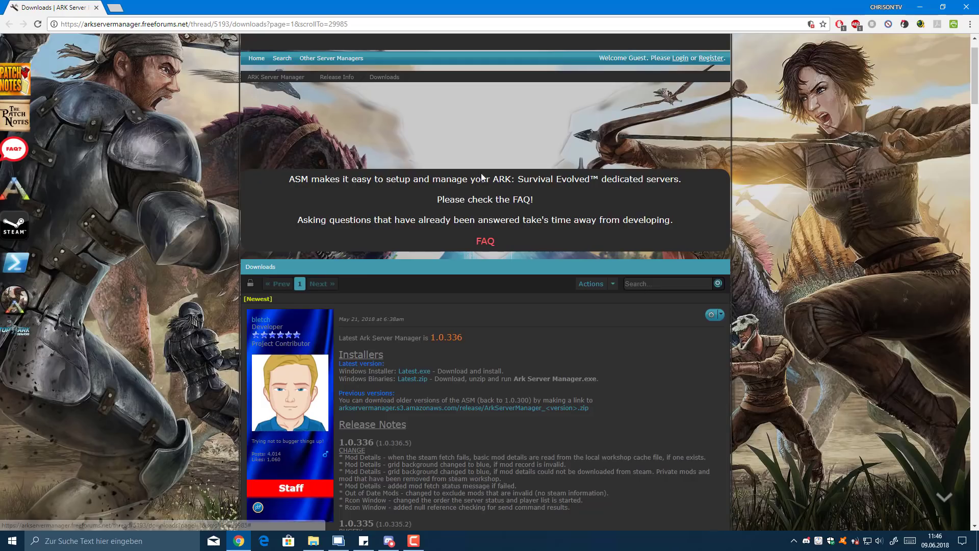
Download the latest Windows installer, Latest.exe, and save it to the Desktop as latest.
scroll(417, 237, down, 5)
scroll(417, 237, down, 6)
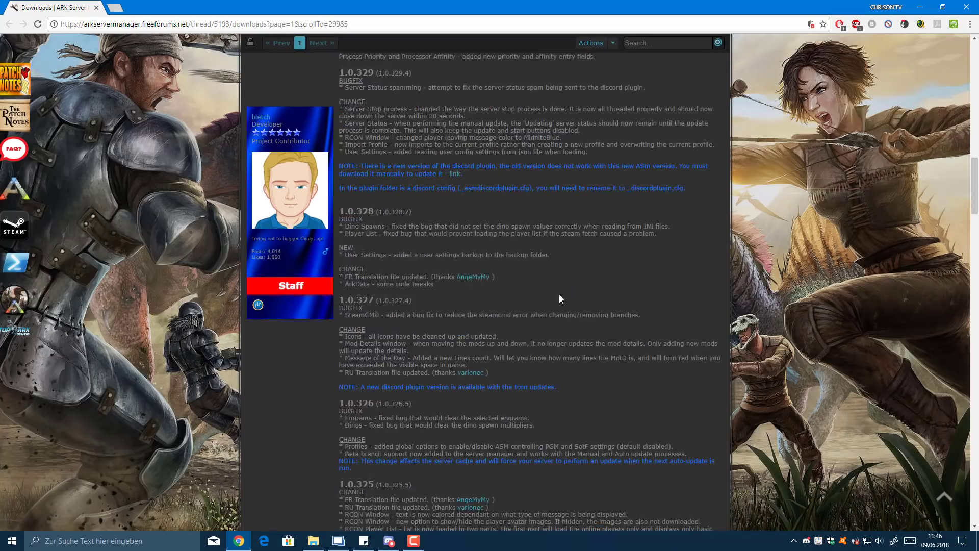
scroll(539, 289, up, 7)
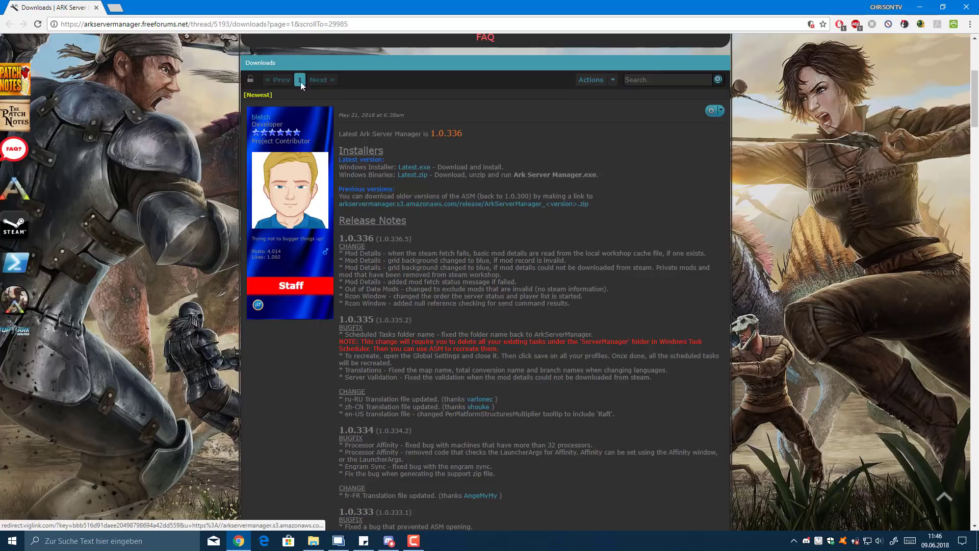
drag(338, 166, 505, 197)
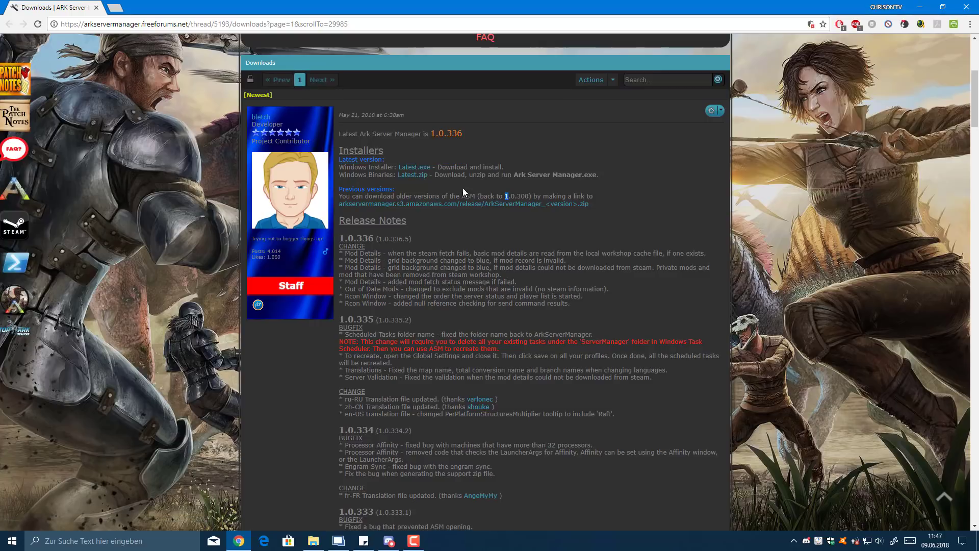
click(426, 170)
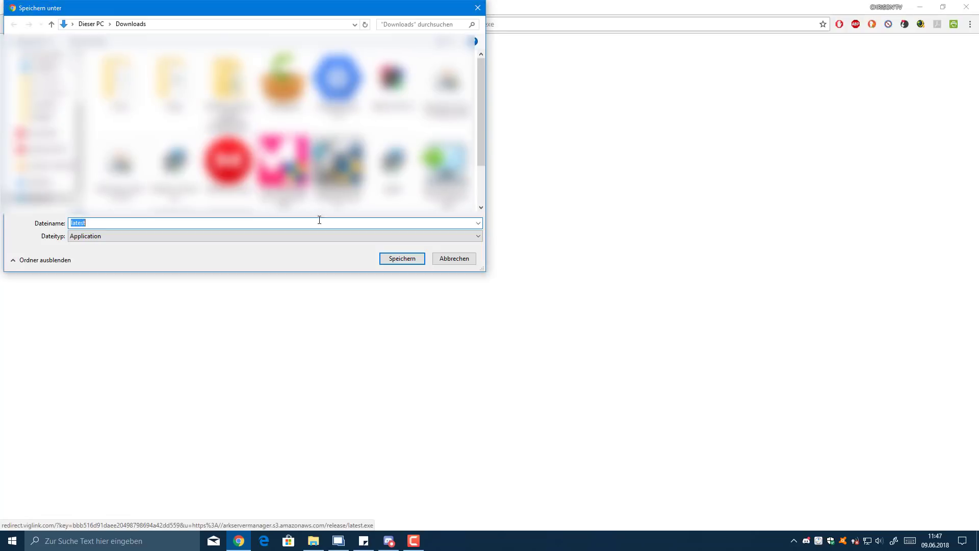
scroll(40, 128, down, 3)
click(38, 76)
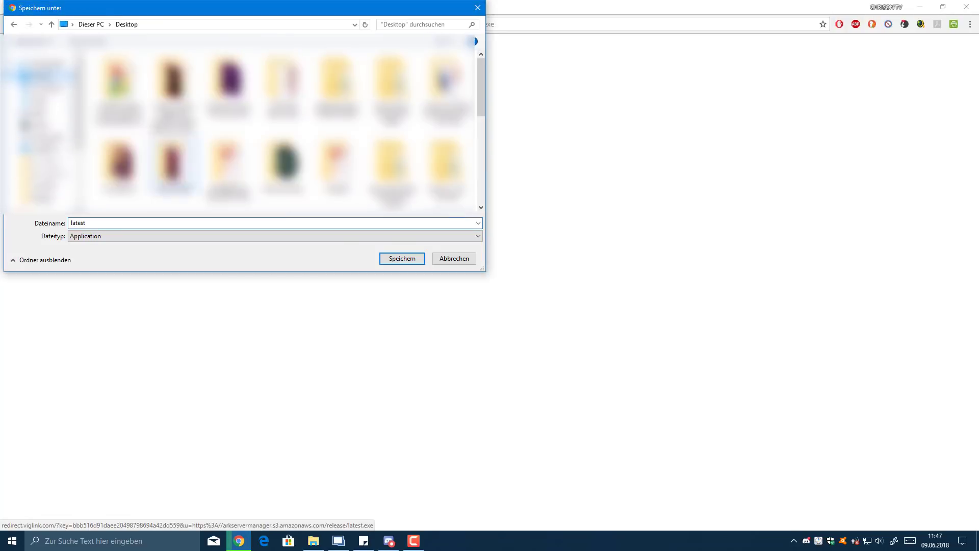
click(402, 259)
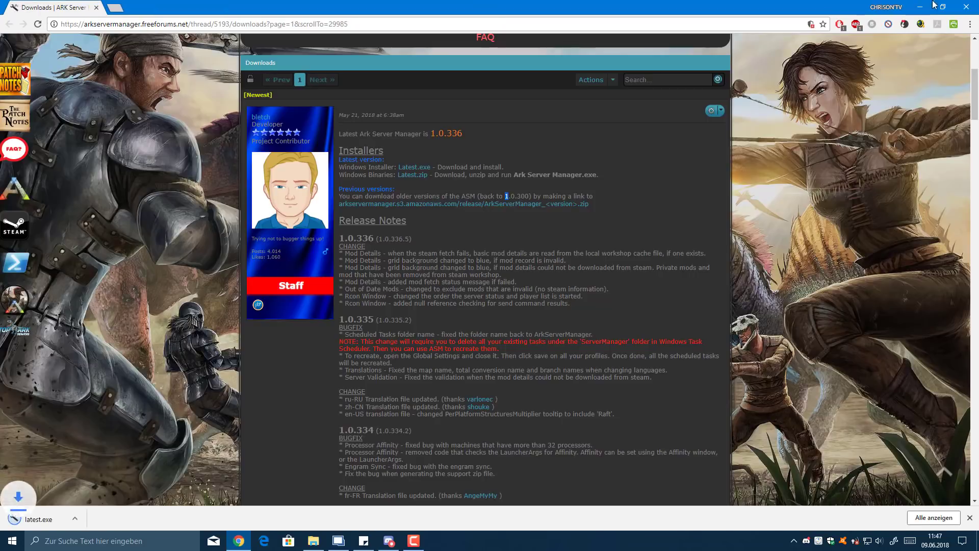
Move the downloaded latest installer nearer the middle of the desktop and run it, accepting the security warning.
click(919, 6)
drag(32, 18, 313, 234)
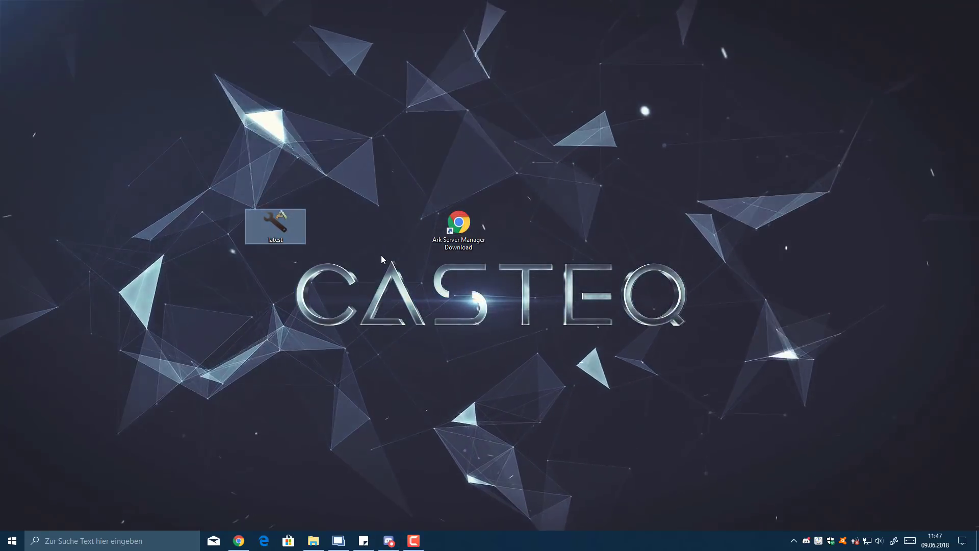
key(Return)
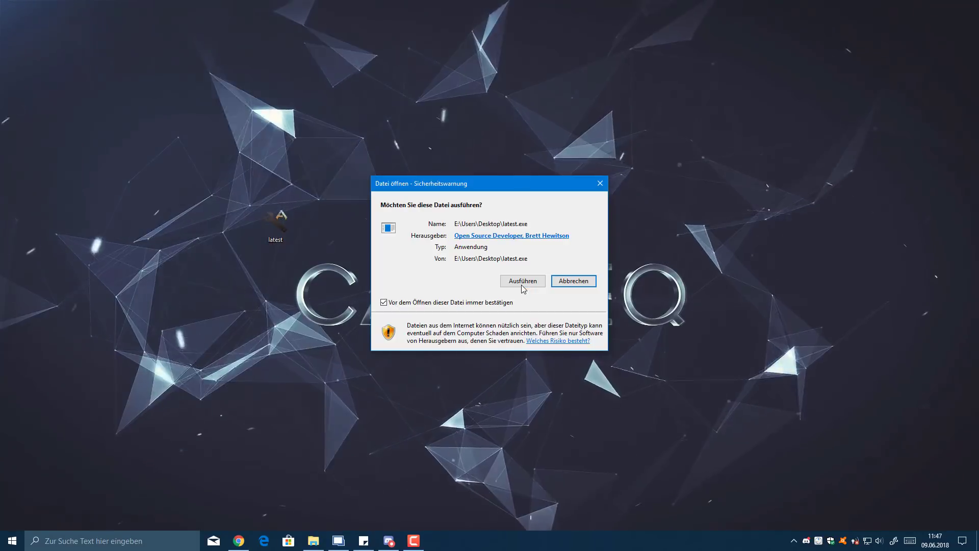
click(522, 286)
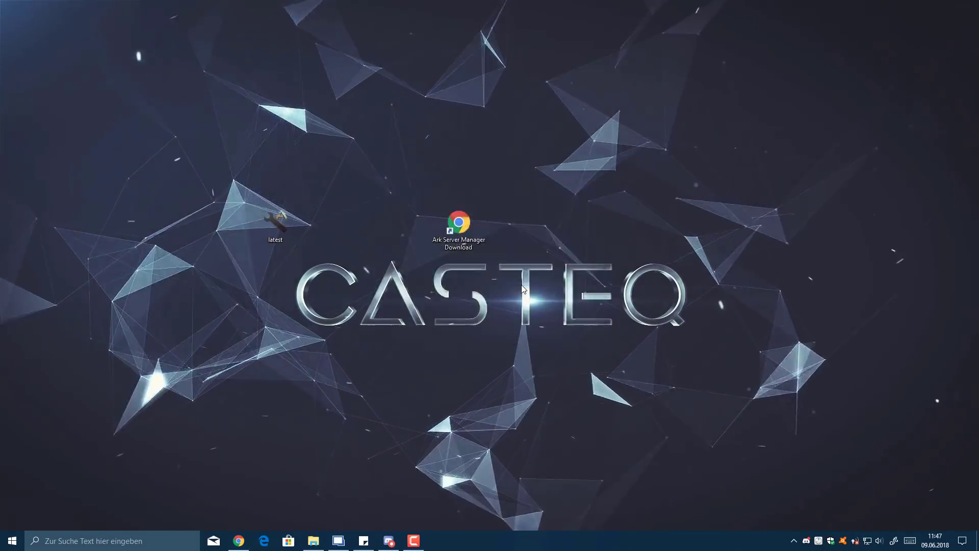
Choose the DATA (E:) drive as the installation destination for Ark Server Manager.
click(397, 255)
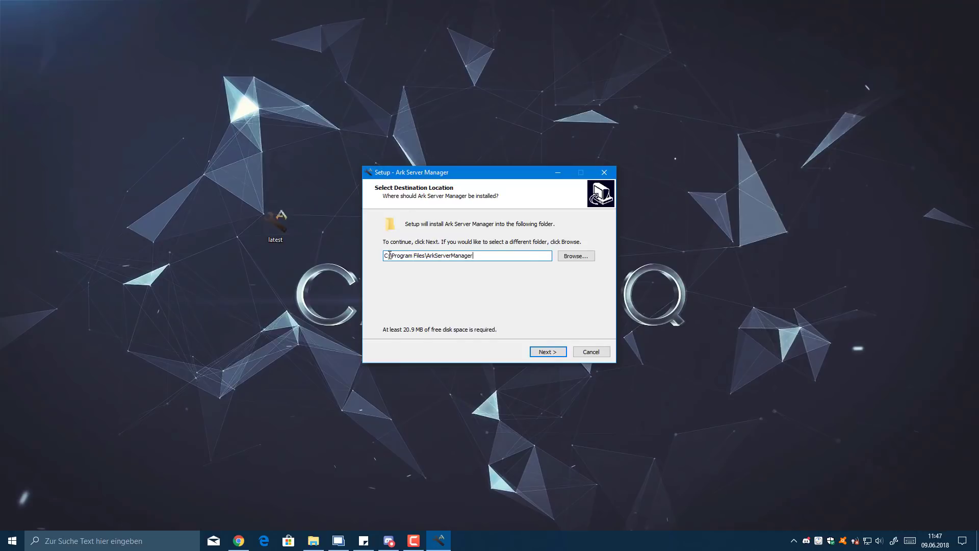
click(576, 256)
scroll(498, 309, down, 3)
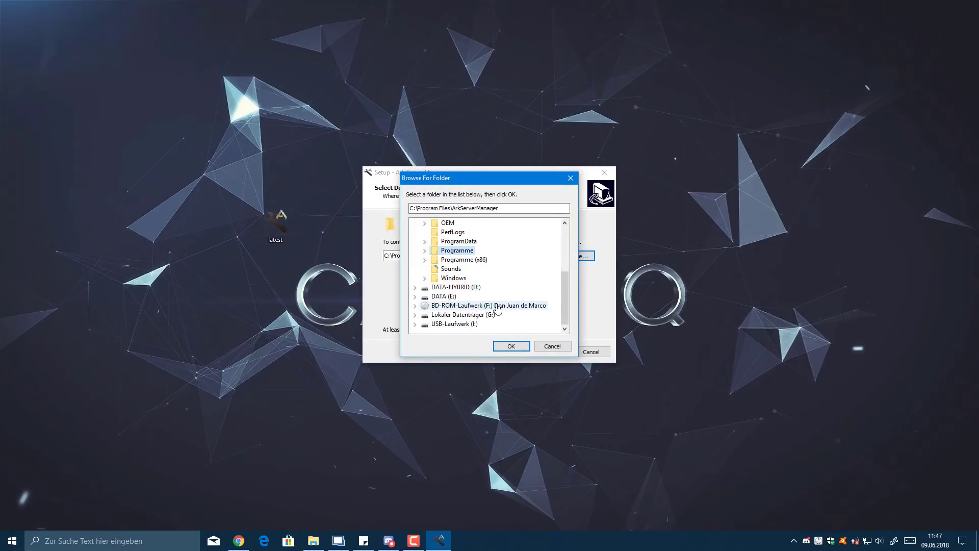
click(443, 297)
click(510, 347)
click(543, 352)
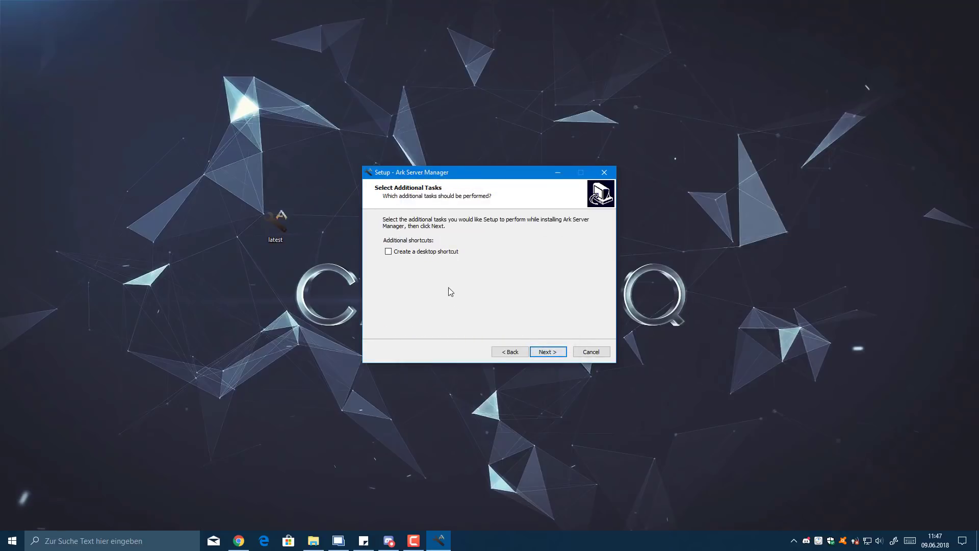
Enable creation of a desktop shortcut and install Ark Server Manager.
click(442, 255)
click(560, 352)
click(557, 355)
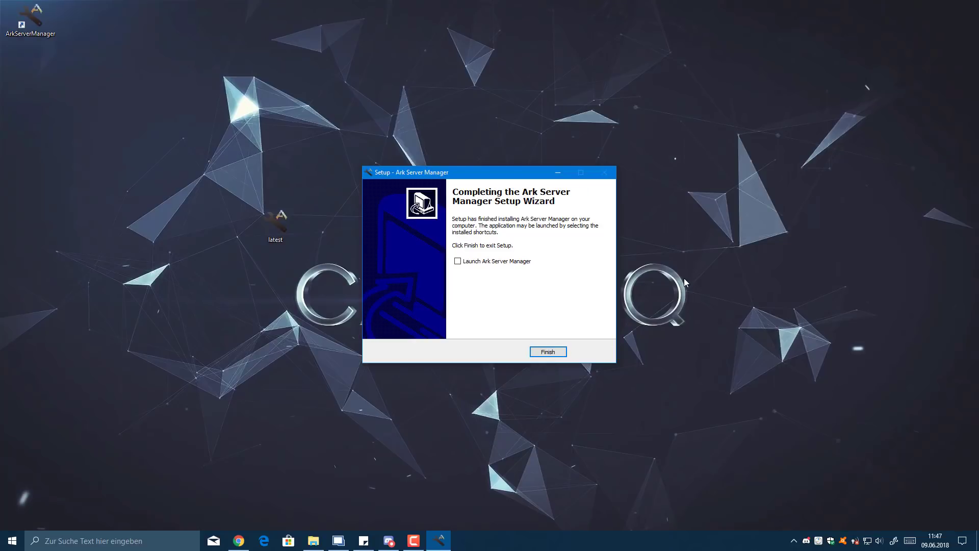
Place the ArkServerManager shortcut beside the installer icon, then finish setup and launch Ark Server Manager as administrator.
drag(31, 20, 346, 270)
click(498, 270)
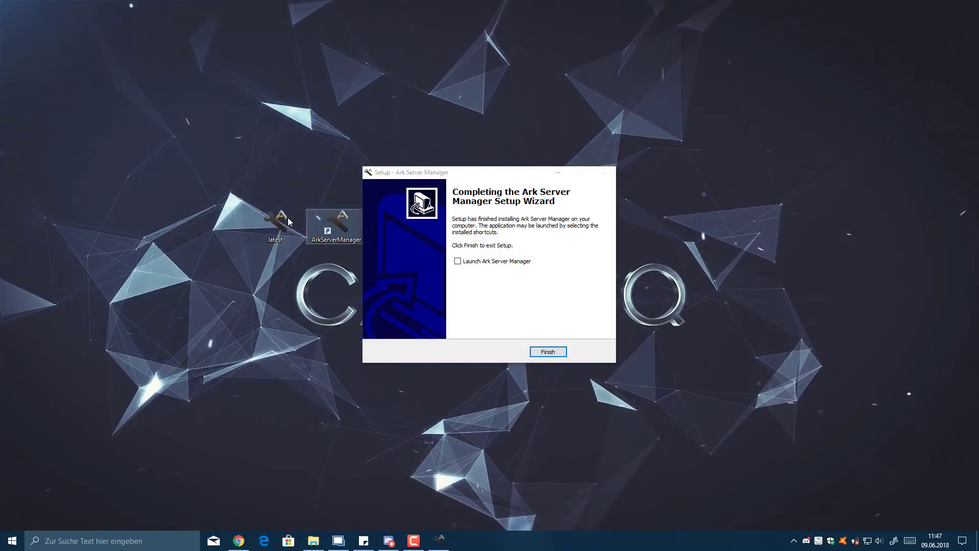
click(457, 261)
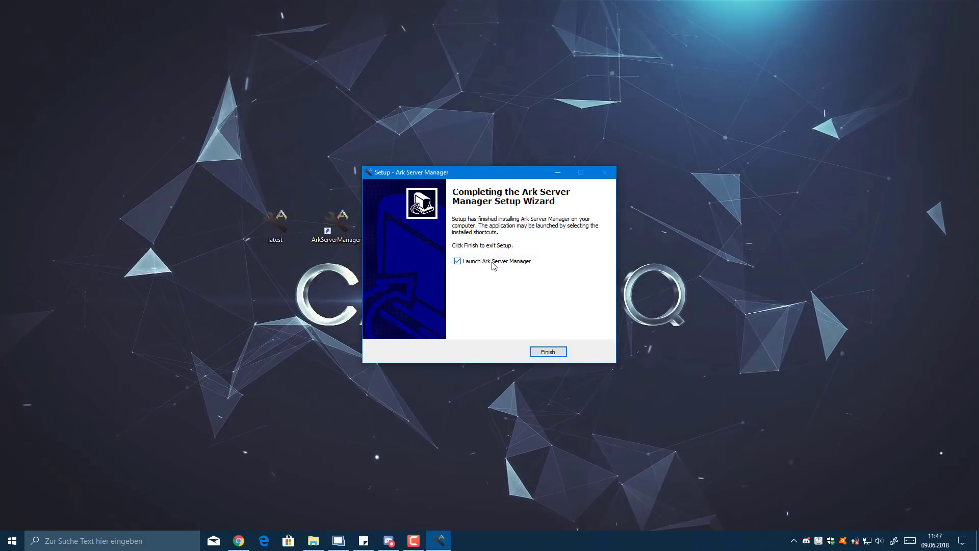
click(564, 355)
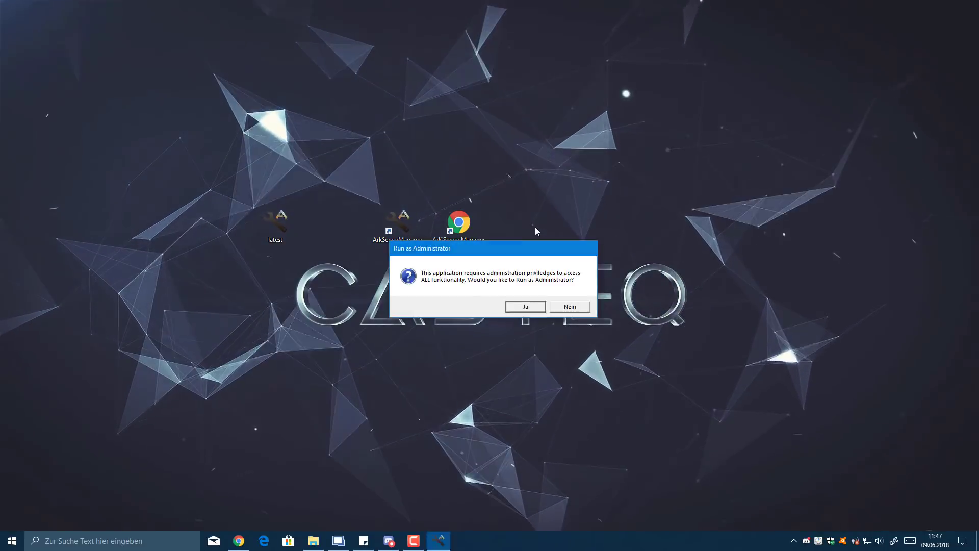
click(526, 306)
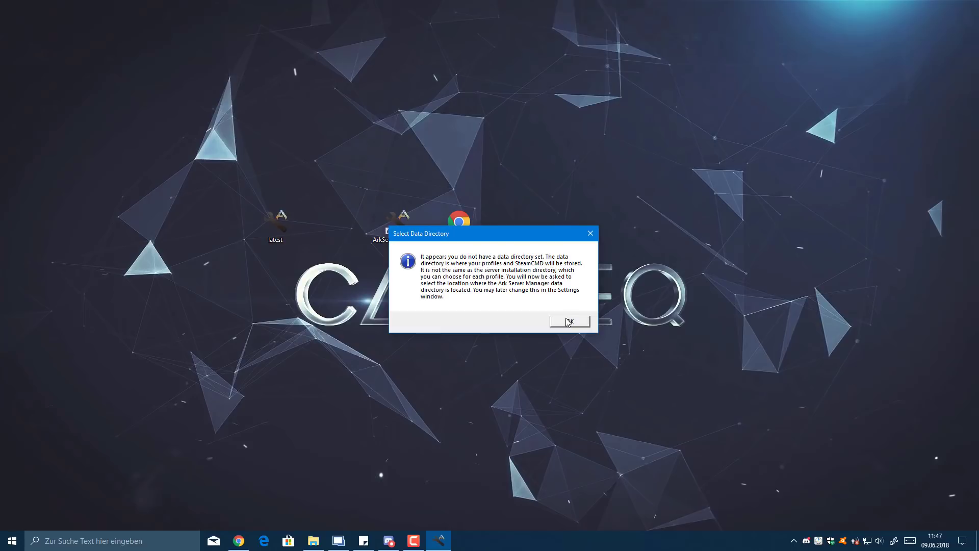
Set E:\ArkServerManager as the data directory and accept the Profiles and SteamCMD locations.
click(568, 321)
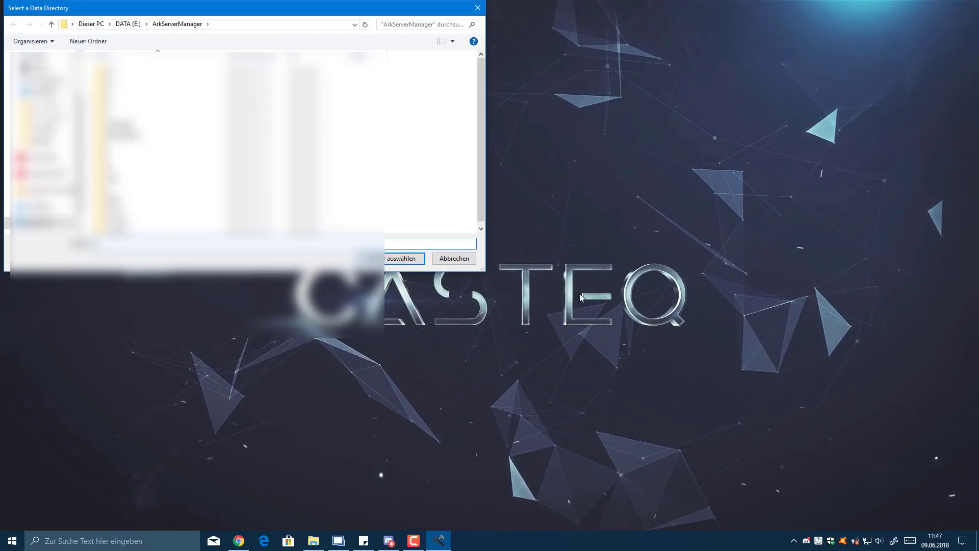
drag(170, 14, 482, 122)
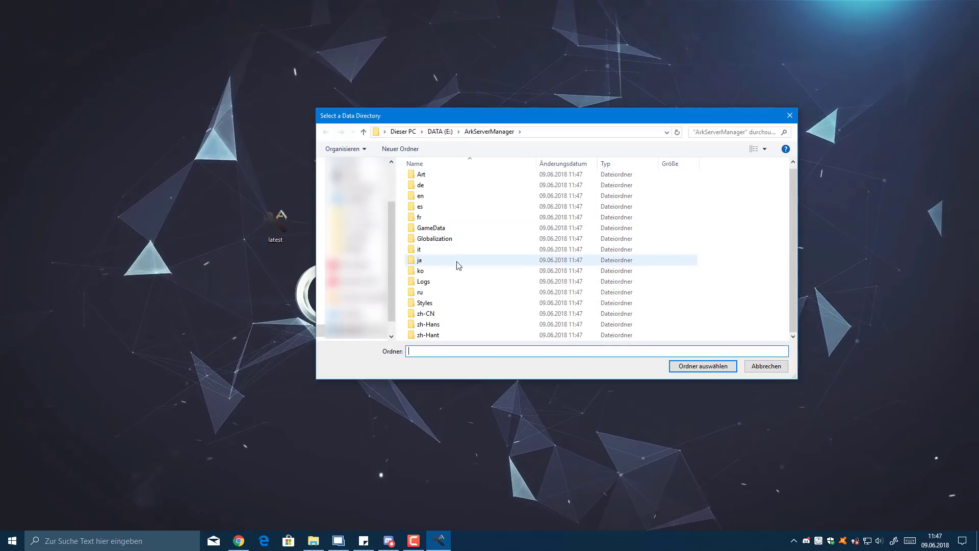
click(674, 369)
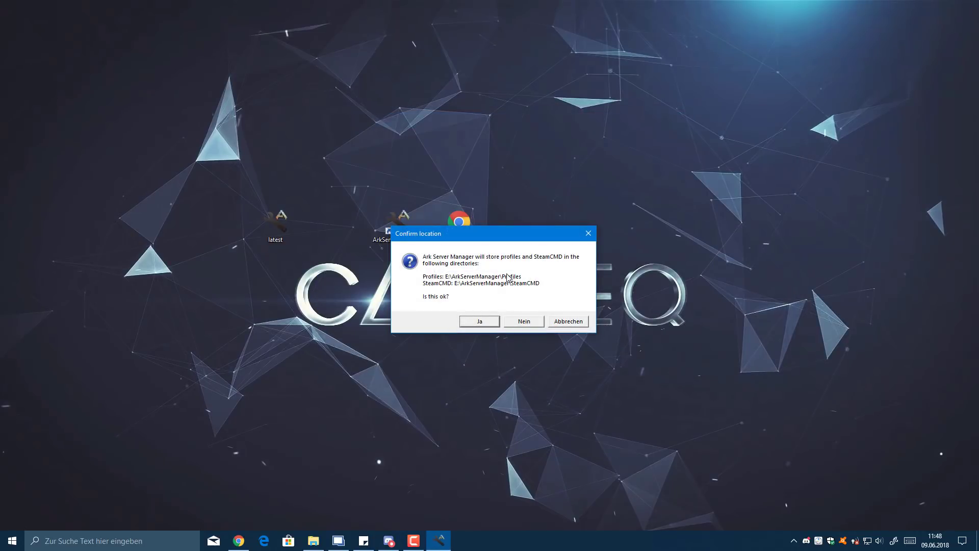
click(478, 322)
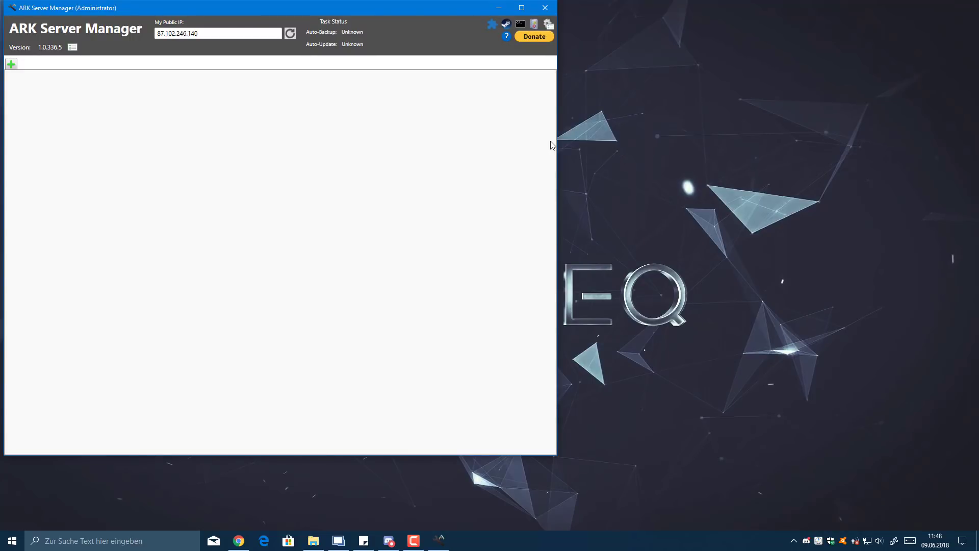
Maximize ARK Server Manager, create a new server profile named TestYouTubeServer and save it.
click(521, 8)
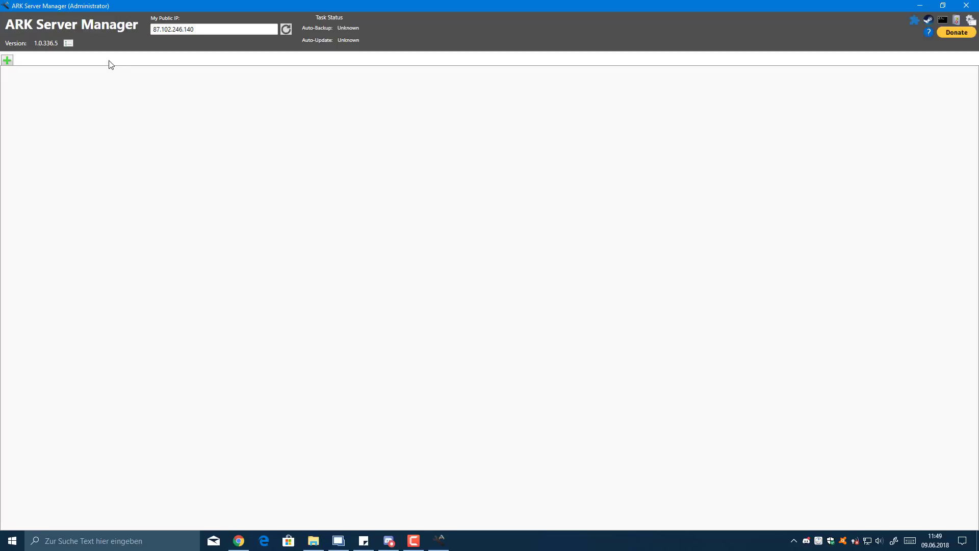
click(7, 60)
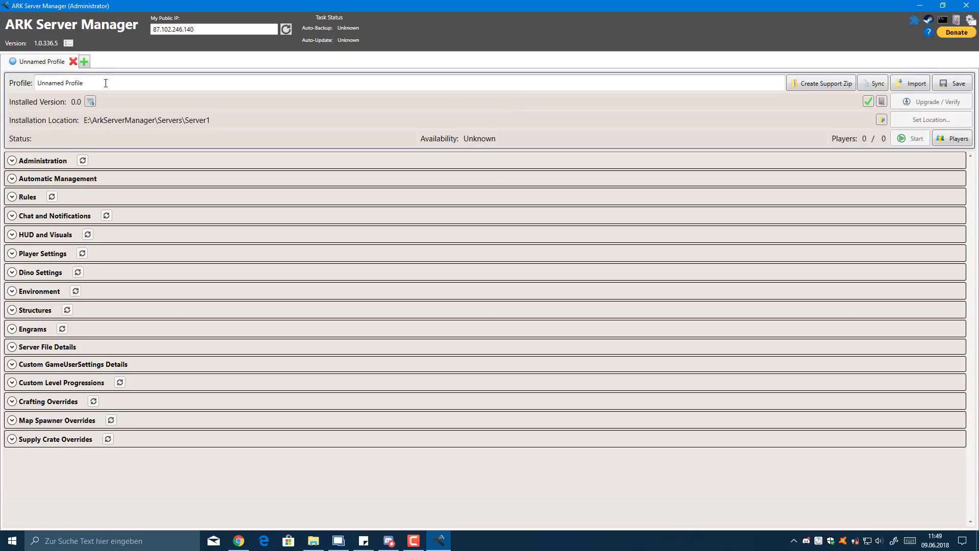
drag(105, 83, 9, 80)
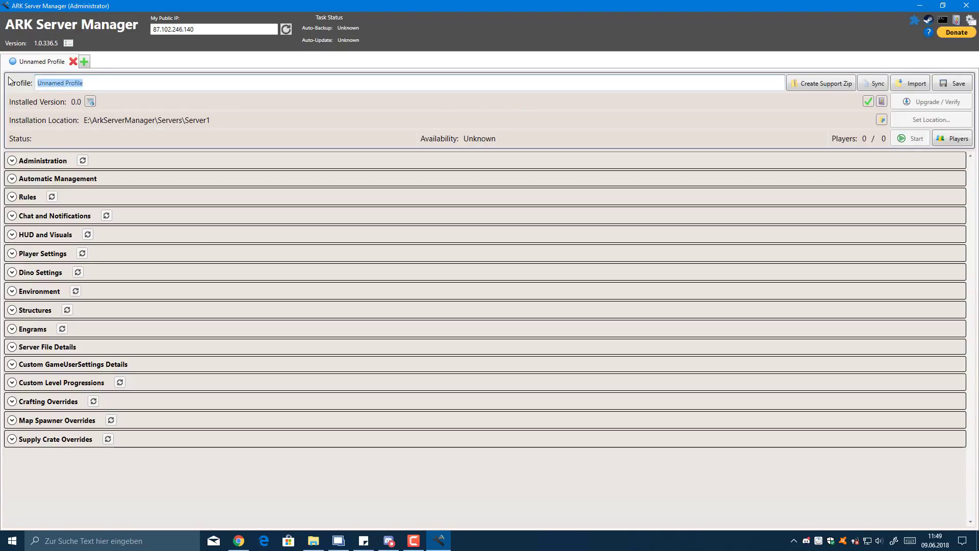
key(BackSpace)
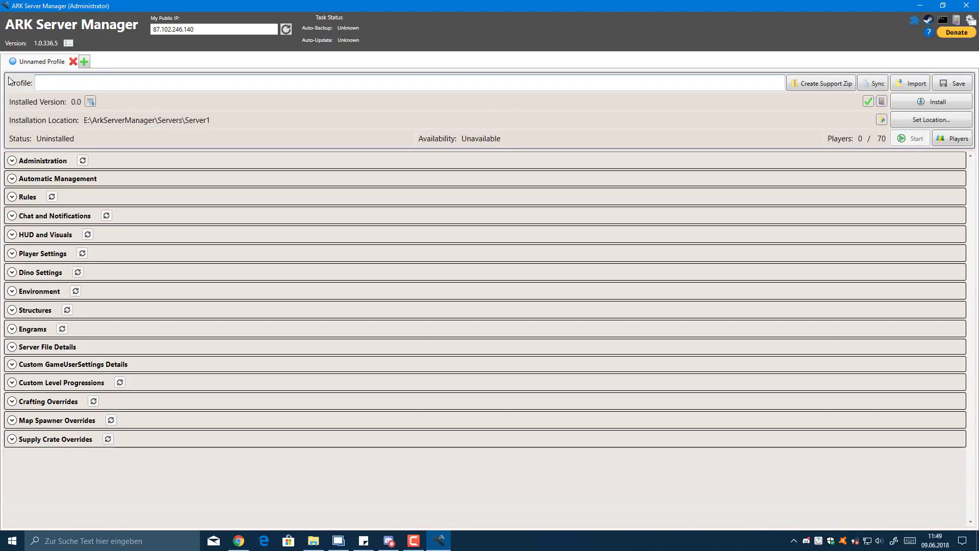
text(TestYOu)
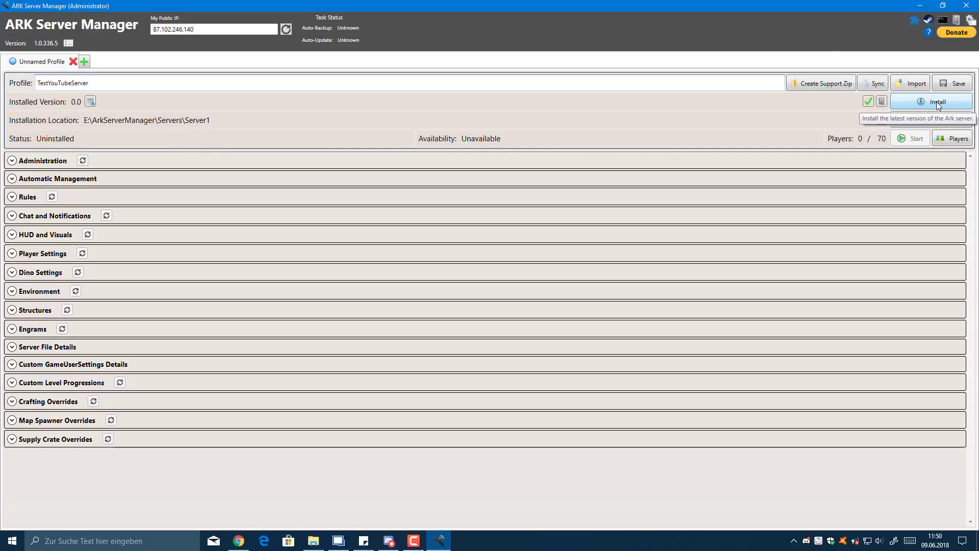
click(951, 83)
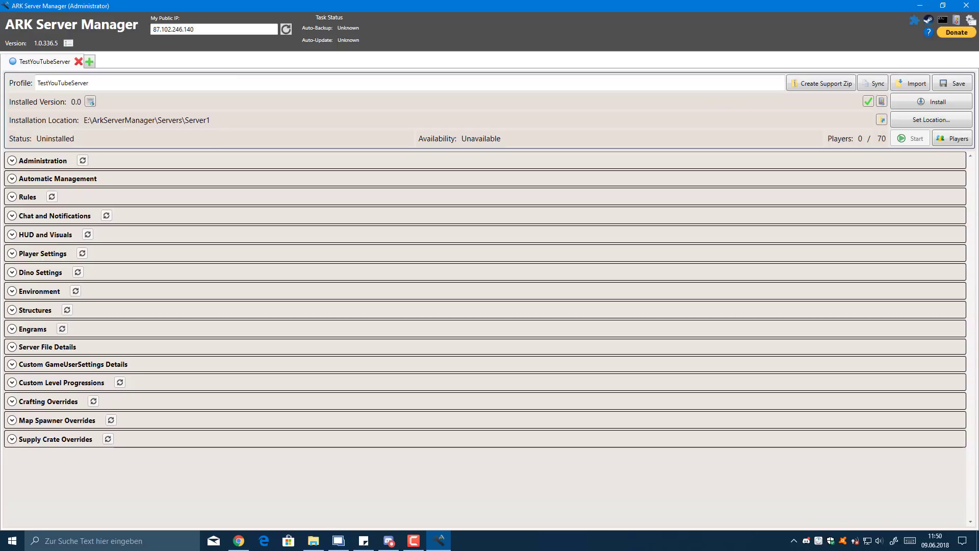
Install the Ark server for the TestYouTubeServer profile and decline the donation request after the update.
click(924, 102)
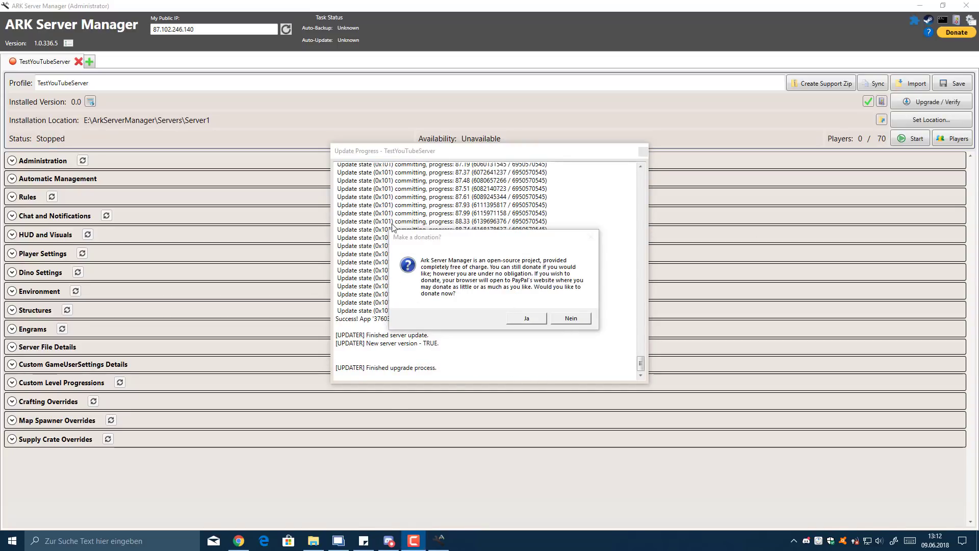
click(365, 205)
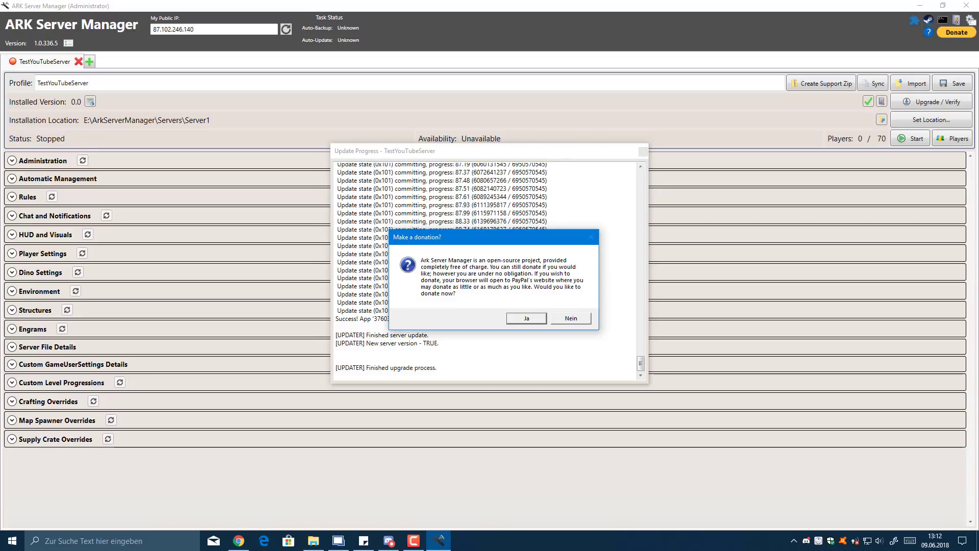
key(F10)
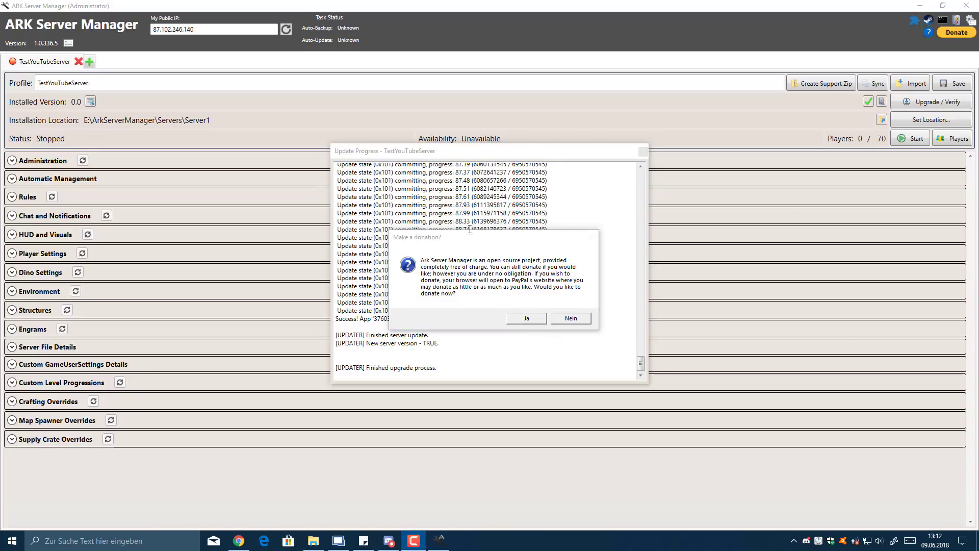
click(570, 318)
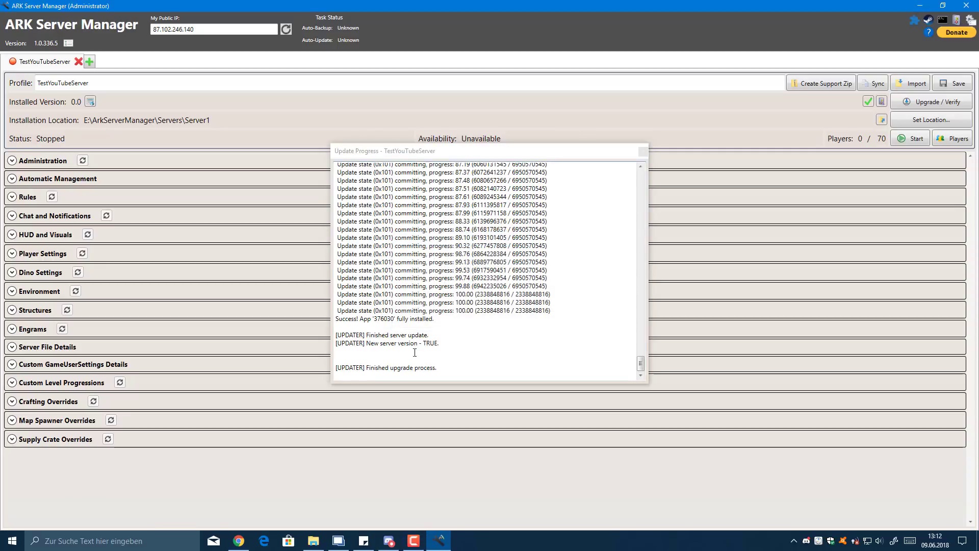
drag(355, 210, 394, 359)
click(383, 359)
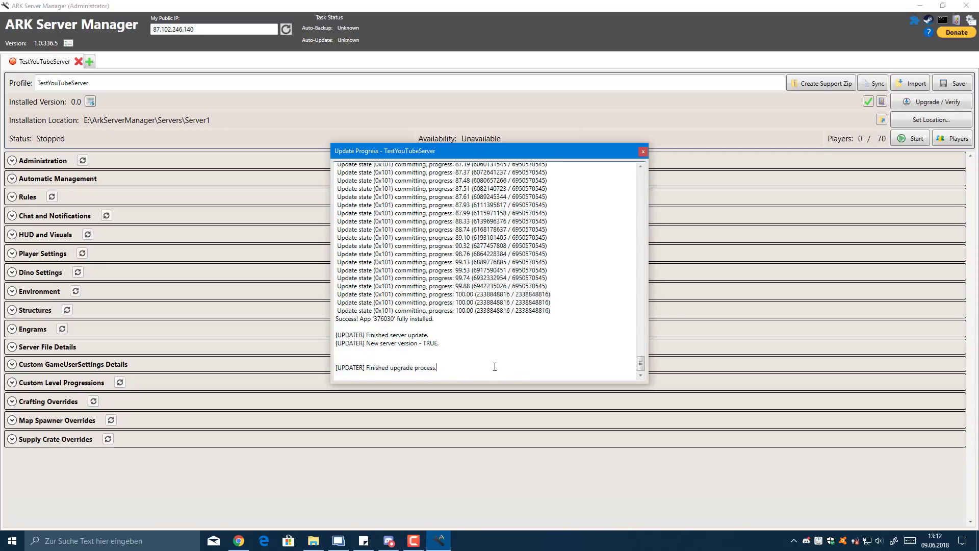
Close the finished update progress window, then expand and review the Administration and Automatic Management settings.
click(643, 151)
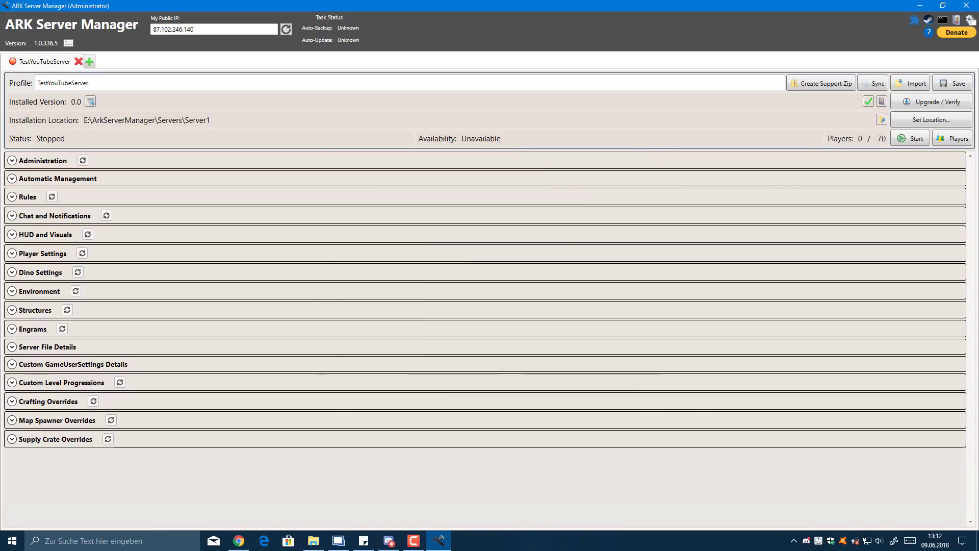
click(12, 160)
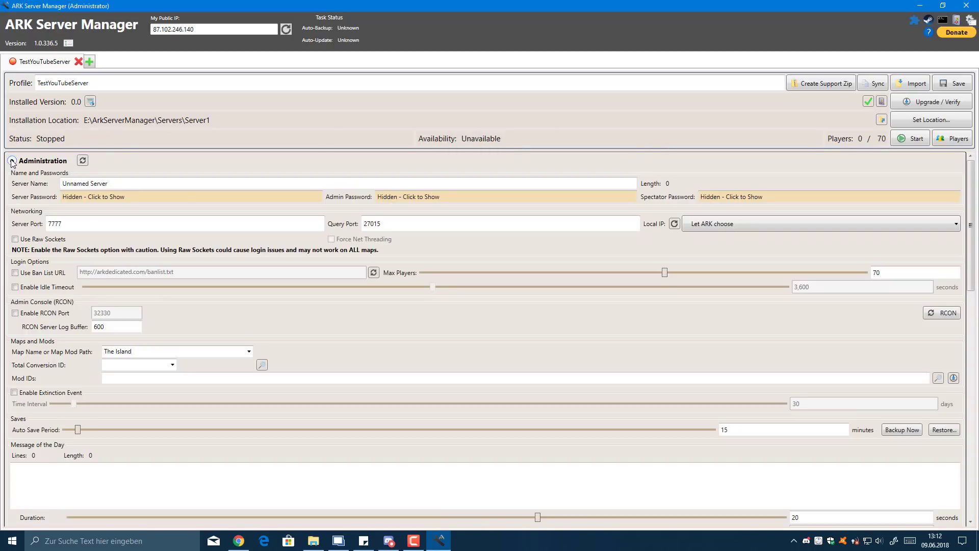
scroll(445, 259, down, 15)
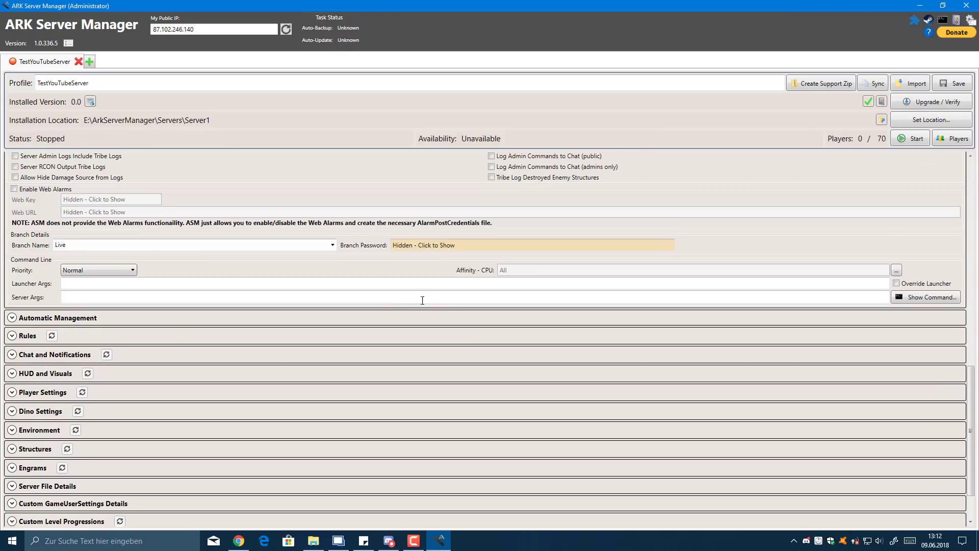
click(13, 318)
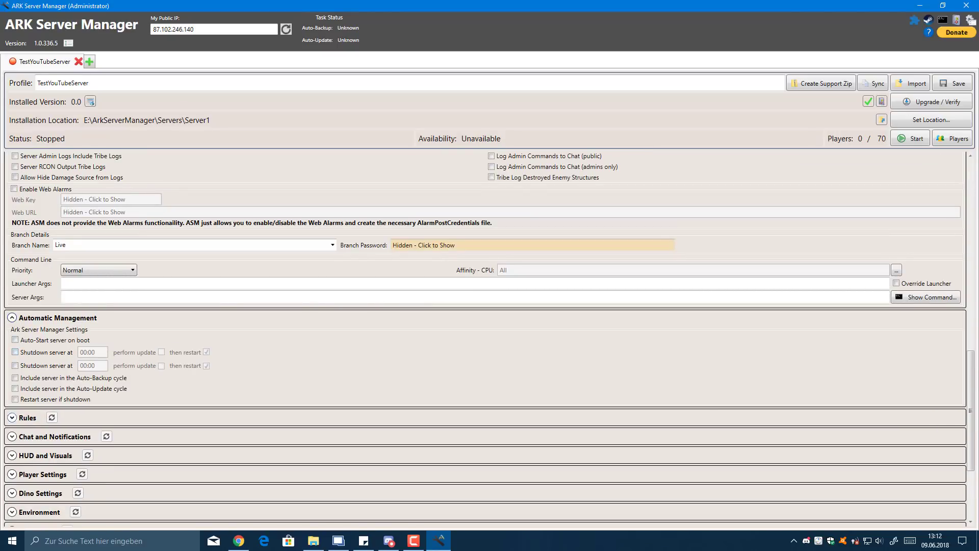
key(F10)
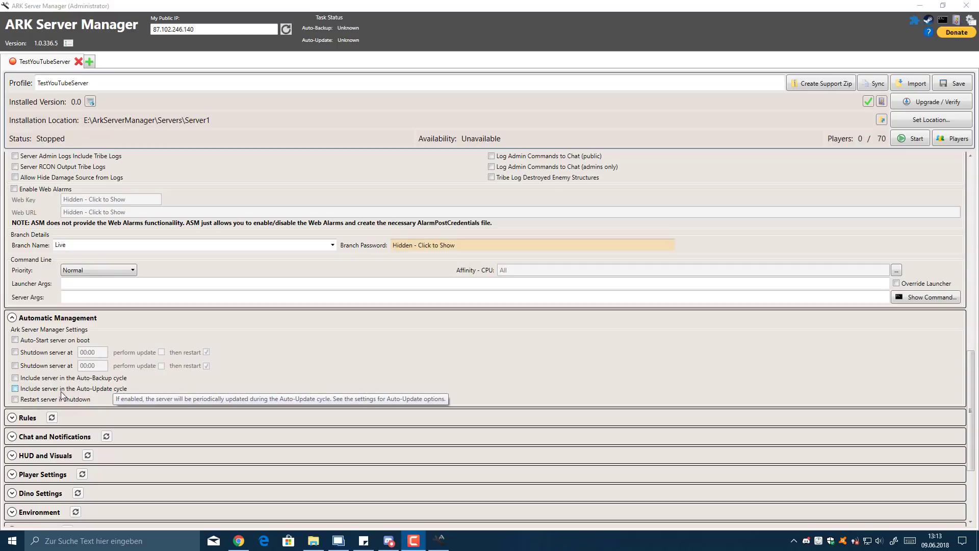
scroll(139, 363, down, 1)
scroll(137, 360, down, 1)
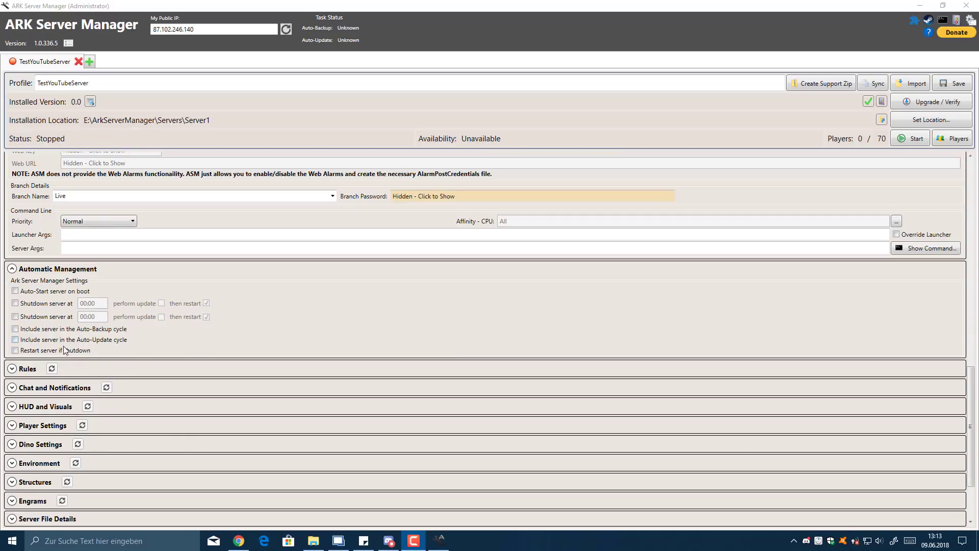
Review the Rules section and collapse it, then examine the Chat and Notifications and HUD and Visuals options.
click(27, 372)
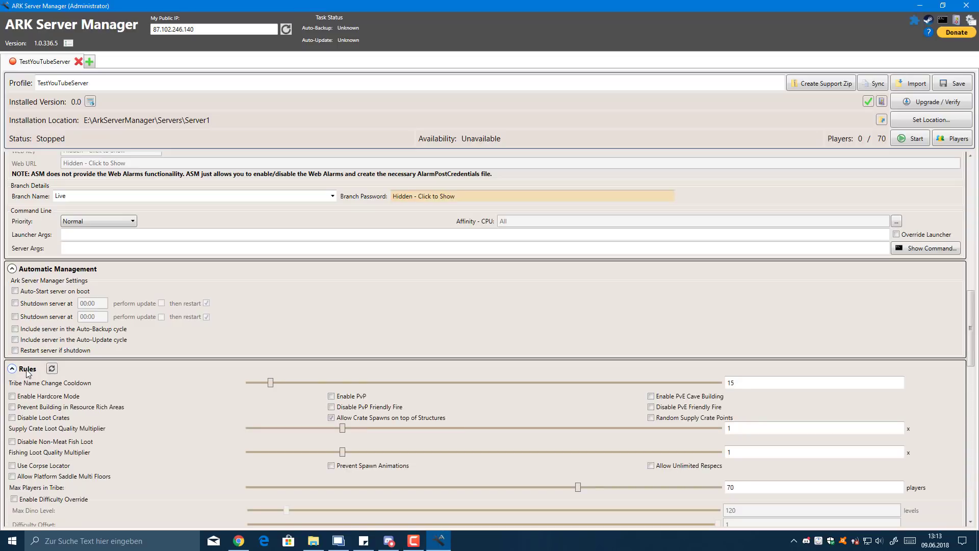
scroll(121, 394, down, 8)
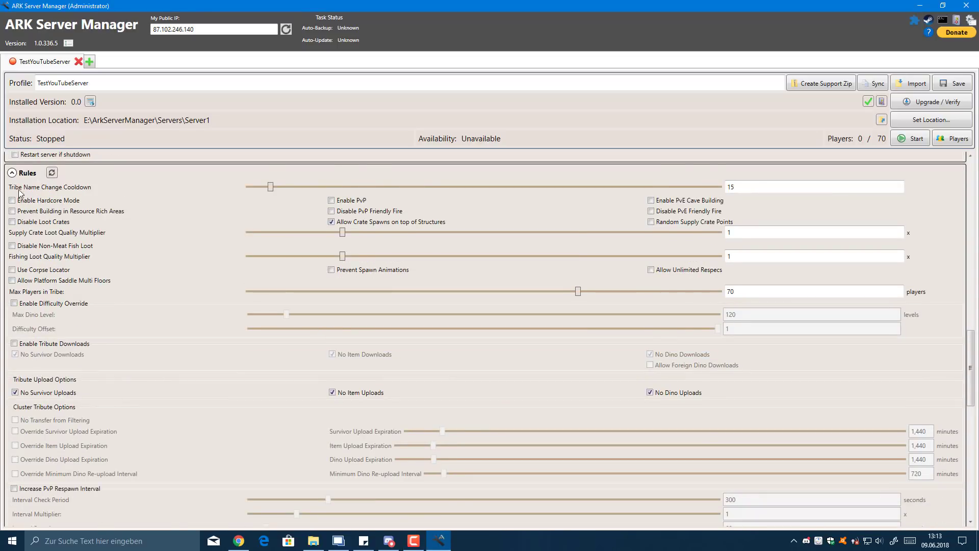
click(20, 173)
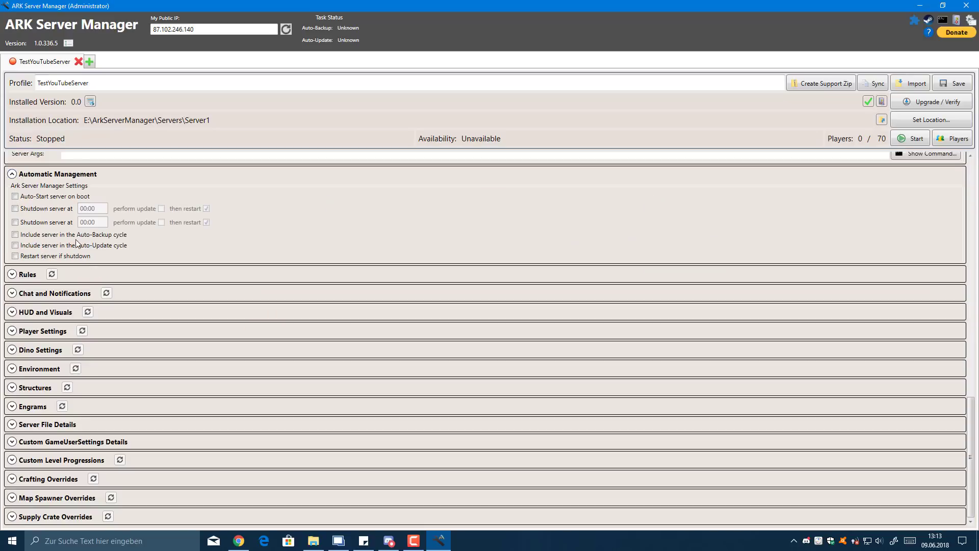
click(55, 294)
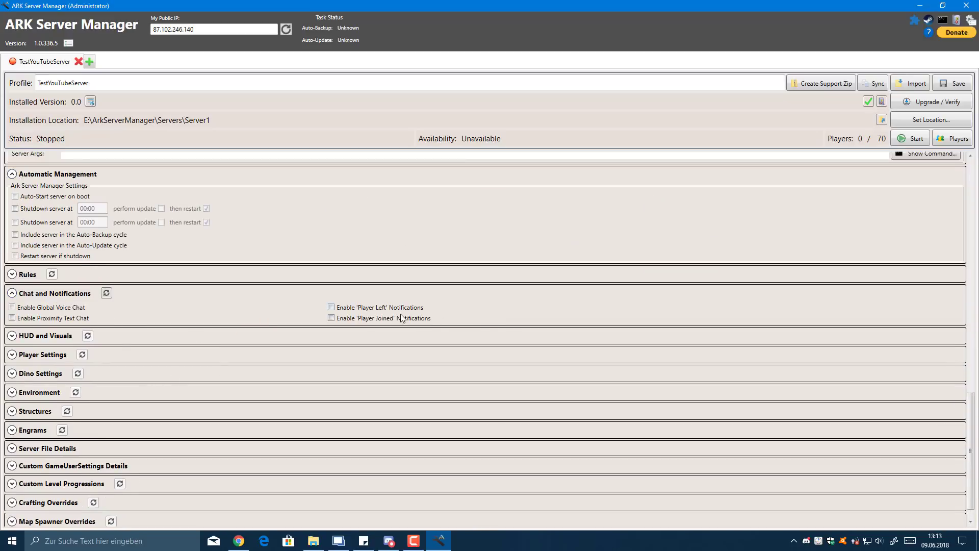
click(46, 335)
scroll(186, 324, down, 2)
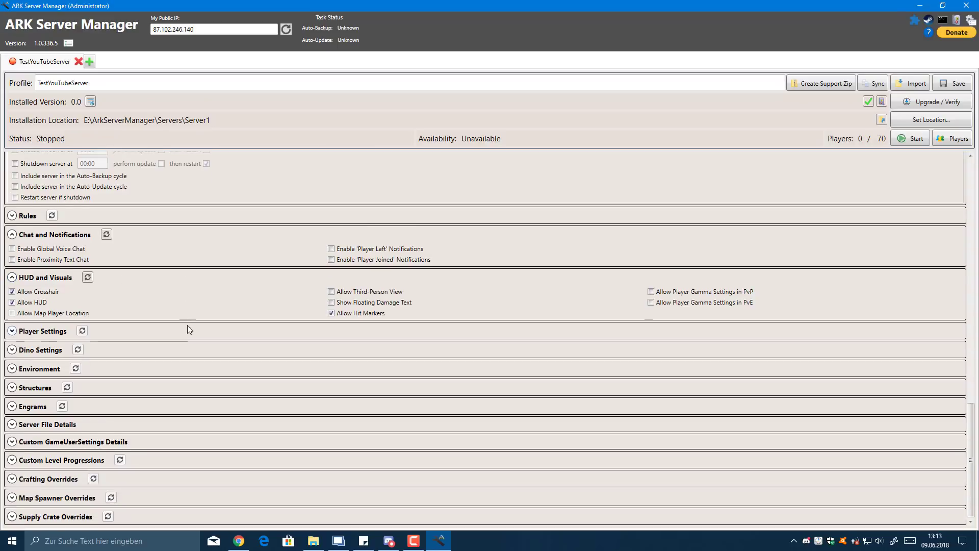
Examine the Player Settings multipliers and the Dino Settings, including dino customization, breeding and imprinting.
click(61, 336)
scroll(114, 335, down, 3)
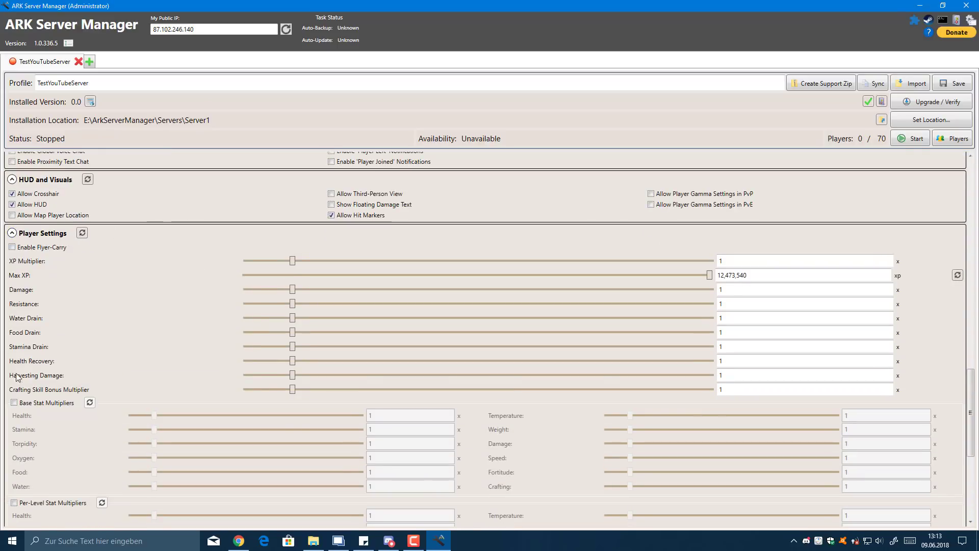
scroll(148, 322, down, 8)
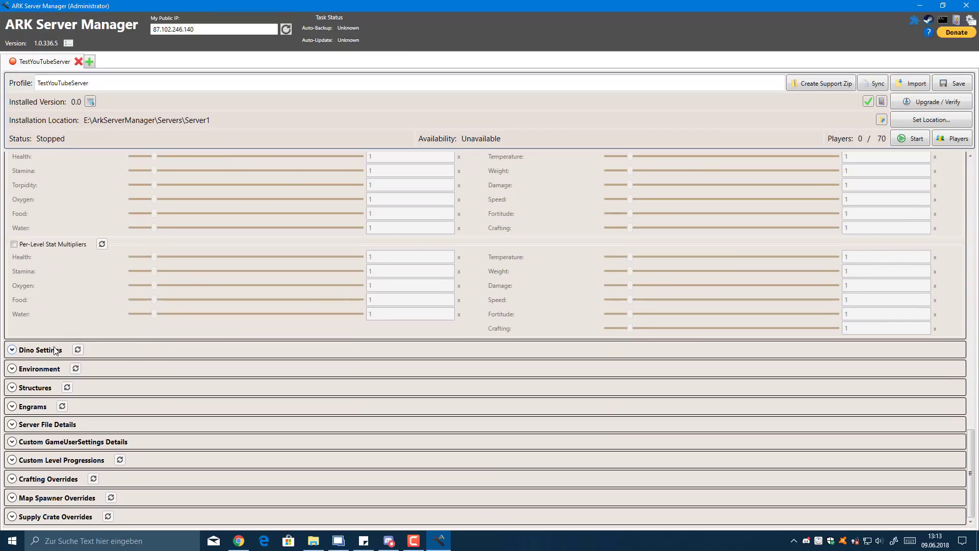
click(59, 350)
click(53, 352)
click(51, 353)
scroll(179, 352, down, 12)
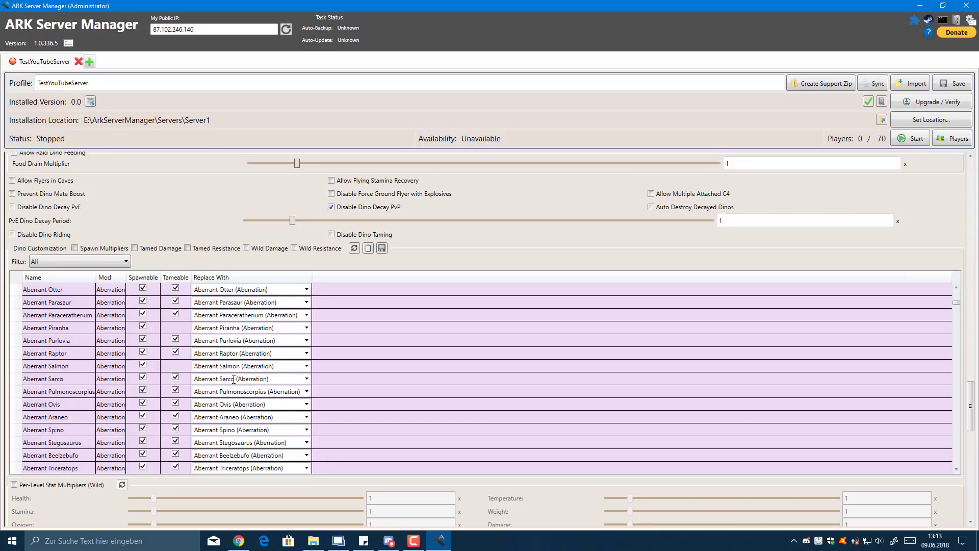
scroll(338, 415, up, 10)
scroll(264, 229, down, 1)
scroll(332, 404, down, 5)
scroll(359, 476, down, 10)
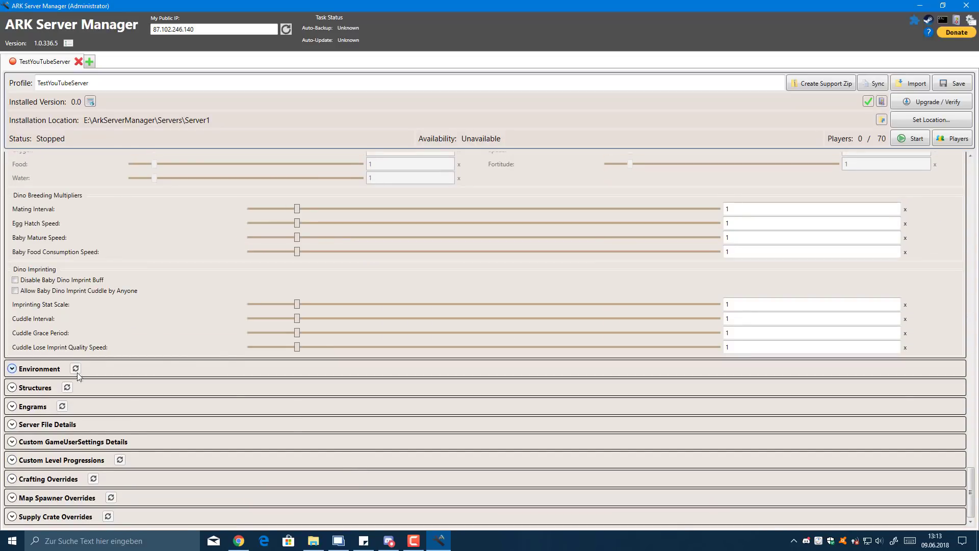
Examine the Environment, Structures and Engrams settings of the server profile.
click(153, 371)
scroll(221, 354, down, 10)
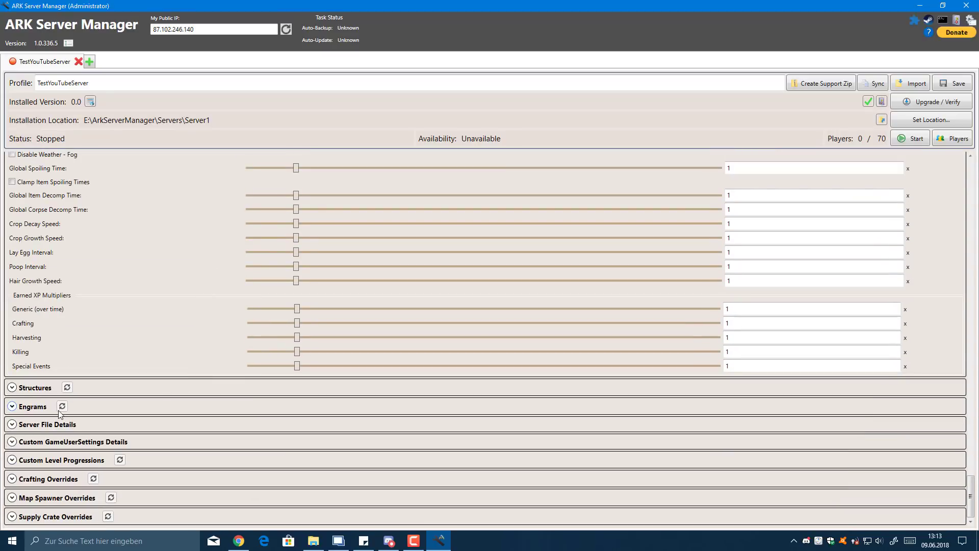
click(48, 405)
scroll(126, 385, down, 8)
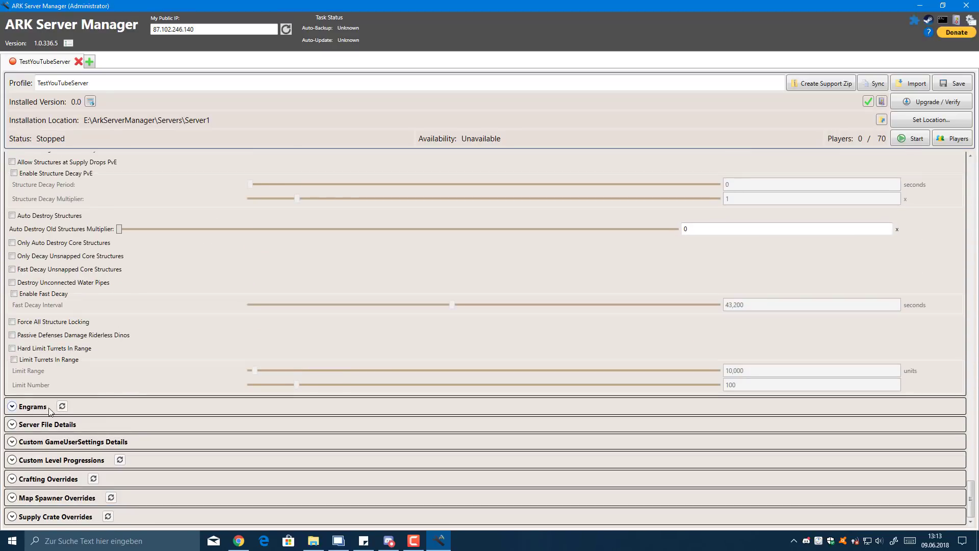
click(48, 407)
scroll(102, 384, down, 5)
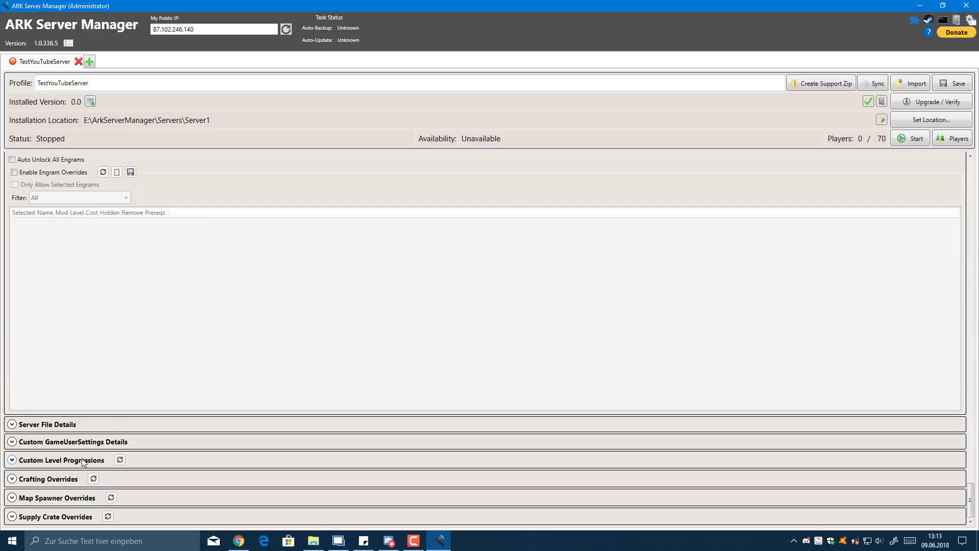
scroll(148, 459, up, 13)
scroll(163, 446, down, 12)
View Server File Details and the Add Steam Users dialog for administrators, then cancel it and collapse the section.
click(38, 425)
scroll(247, 418, down, 1)
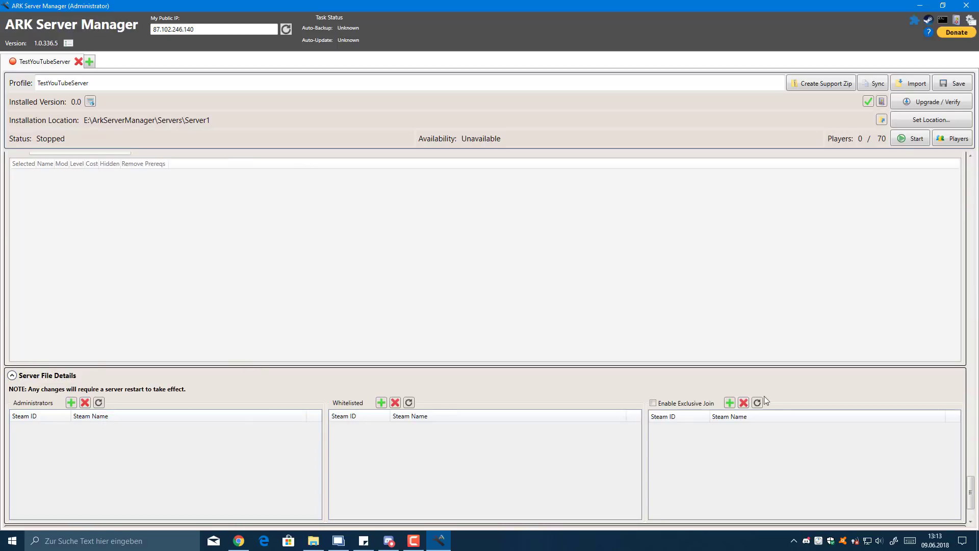
click(71, 402)
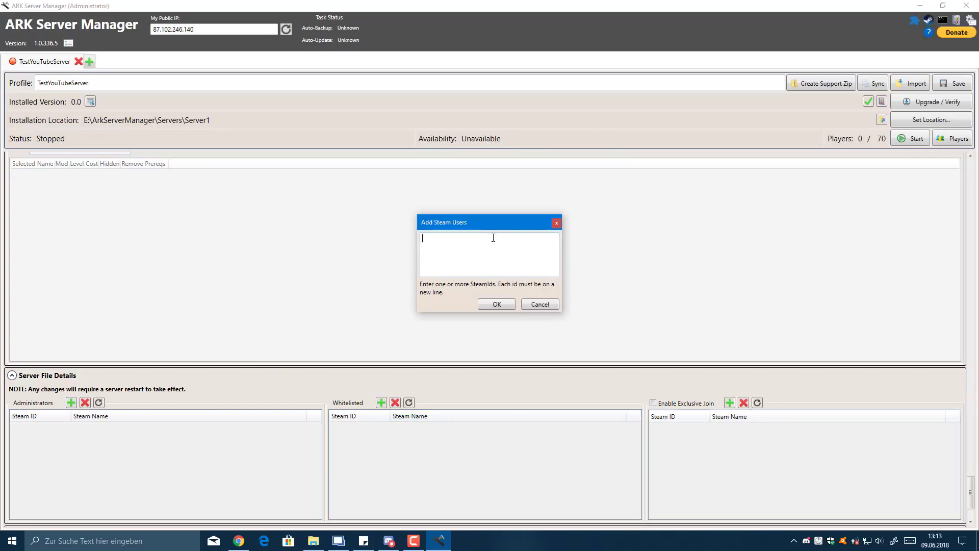
click(540, 304)
click(13, 375)
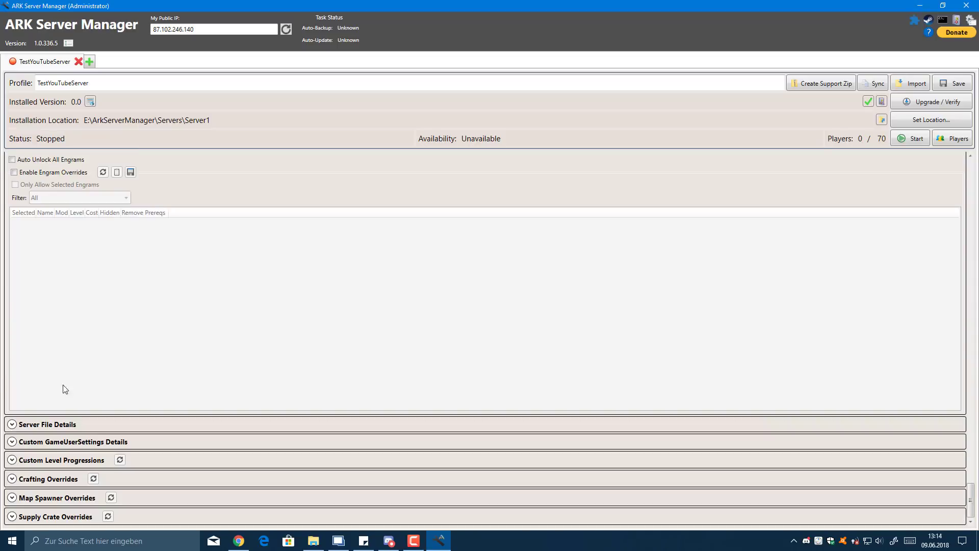
Collapse the Engrams, Structures and Environment sections.
scroll(59, 377, up, 3)
click(12, 267)
scroll(38, 326, up, 8)
click(11, 361)
scroll(49, 326, up, 6)
click(12, 327)
Collapse the Dino Settings, Player Settings, HUD and Visuals, Chat and Notifications, and Automatic Management sections.
scroll(43, 331, up, 7)
scroll(43, 333, up, 8)
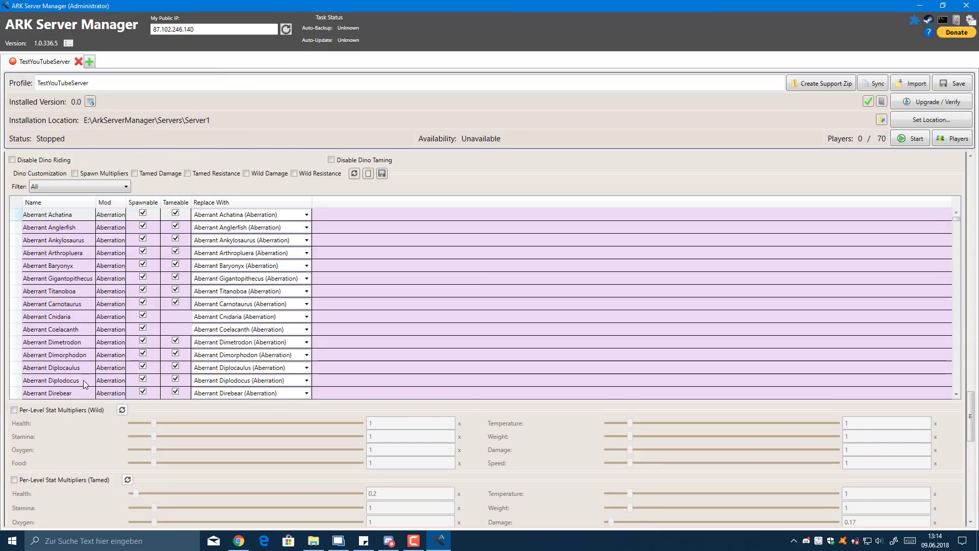
scroll(177, 185, up, 10)
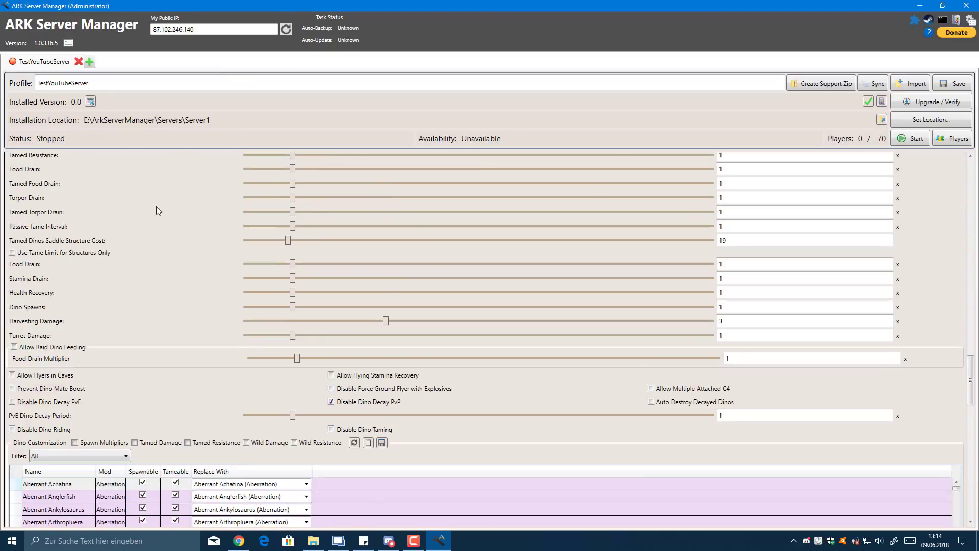
click(36, 278)
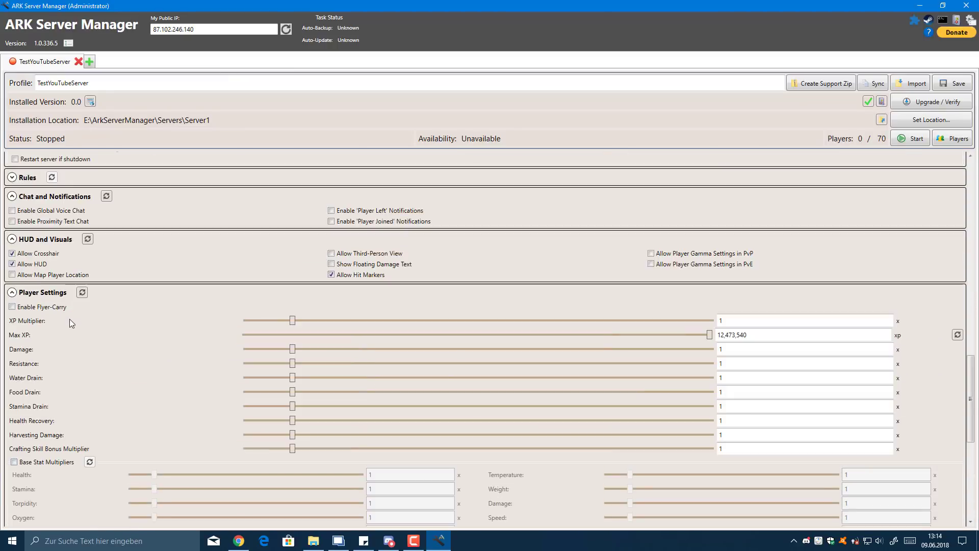
scroll(70, 320, up, 3)
click(33, 414)
click(42, 362)
click(46, 317)
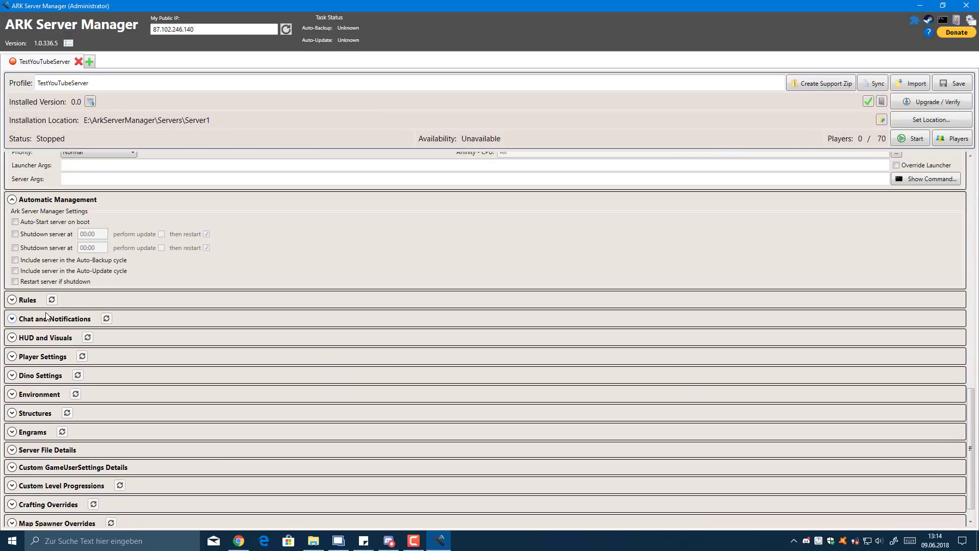
click(51, 200)
Set the server name in the Administration section to TestYouTubeServer.
scroll(110, 315, up, 10)
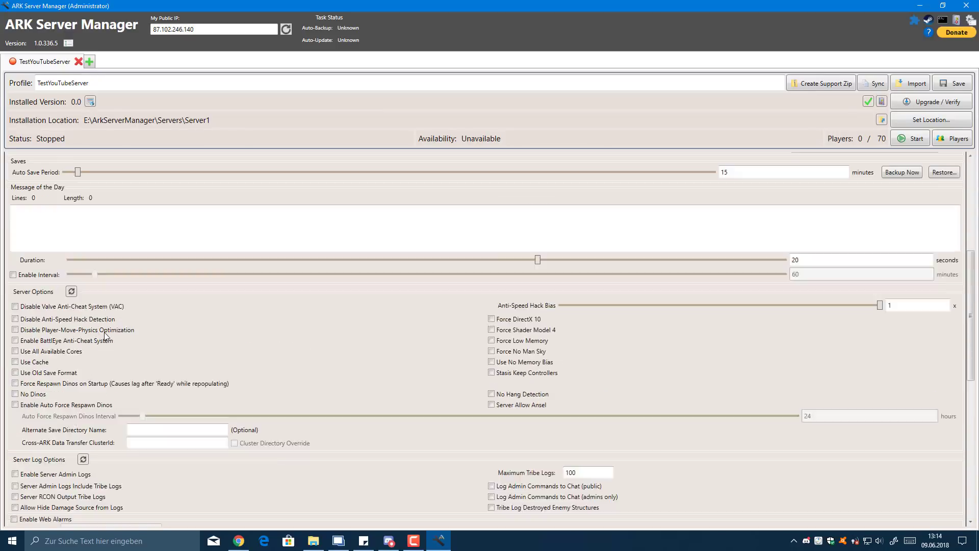
scroll(105, 336, up, 5)
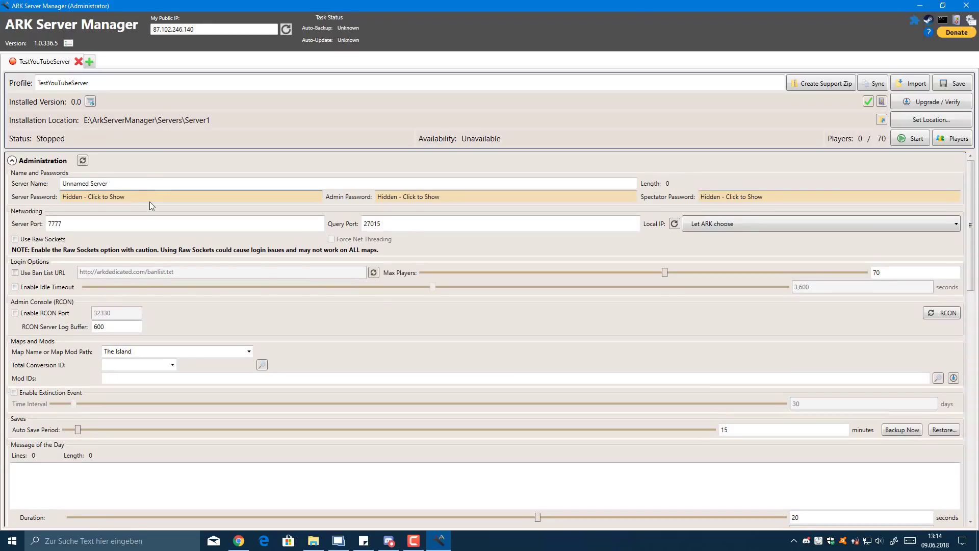
drag(118, 185, 8, 189)
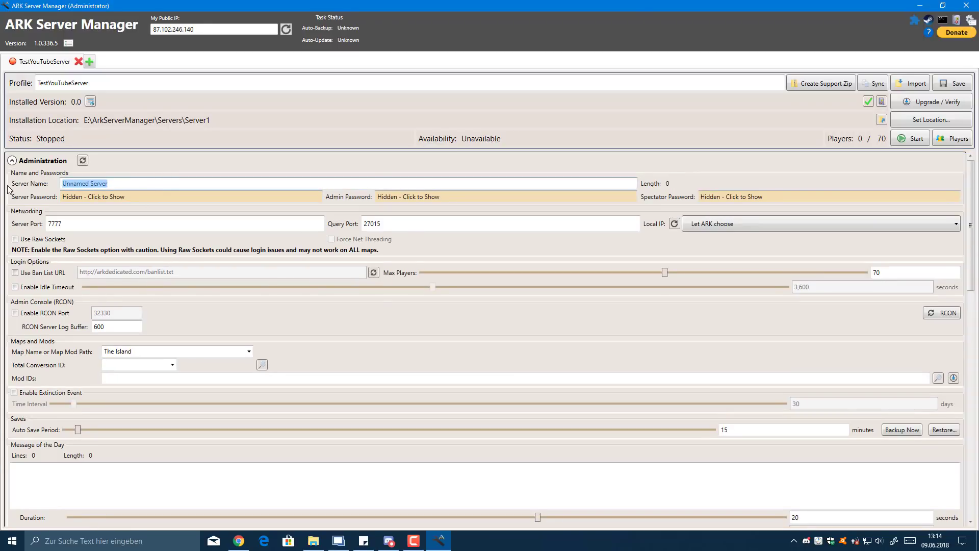
text(<)
text(estYouTube)
key(Tab)
key(Tab)
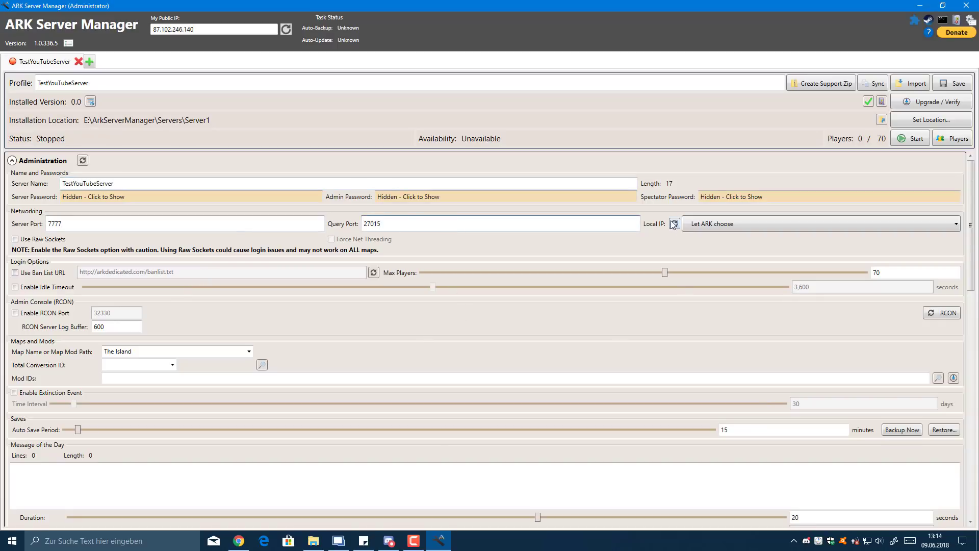
View the available Local IP and map choices in the Administration section, closing each list without picking an entry.
click(718, 227)
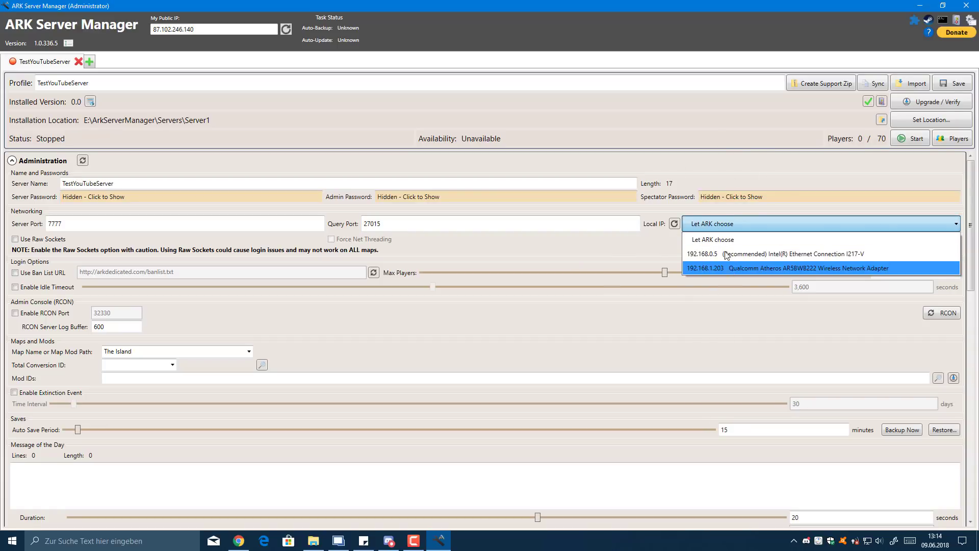
click(561, 248)
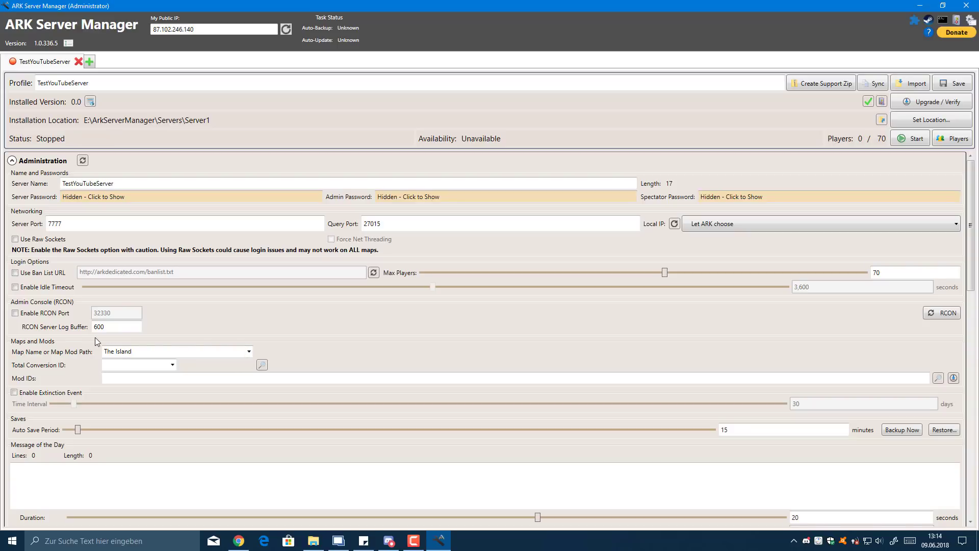
click(248, 351)
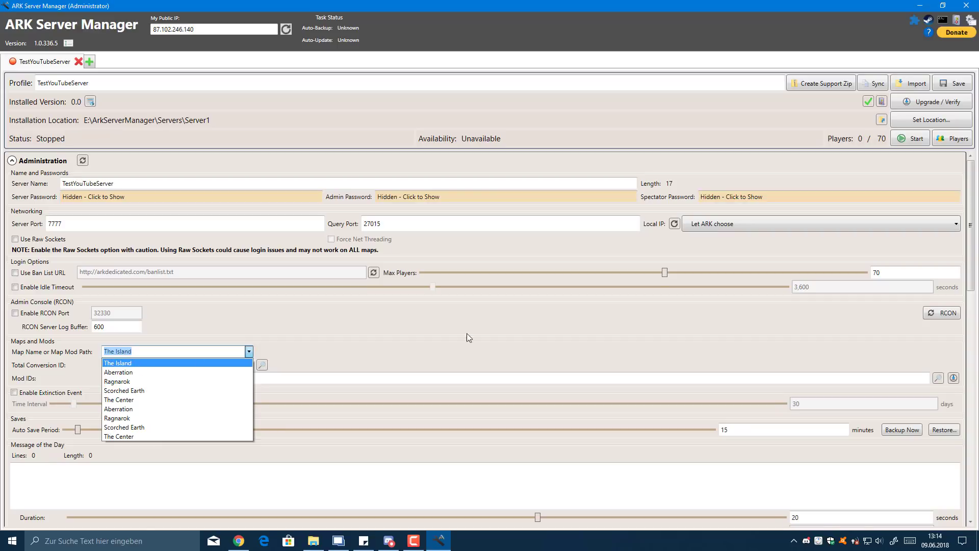
click(406, 326)
Check the Total Conversion ID choices, then open the mod details list for the server.
click(297, 378)
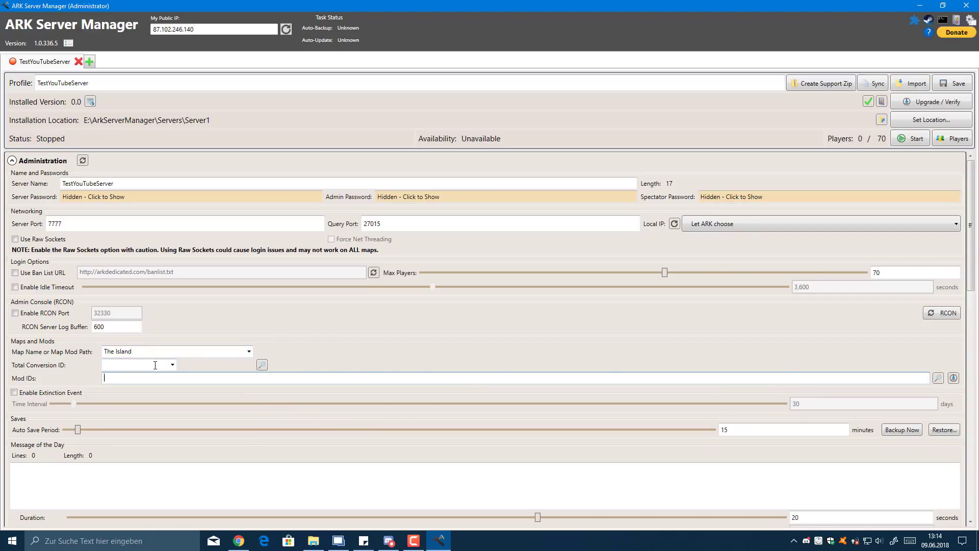
click(172, 364)
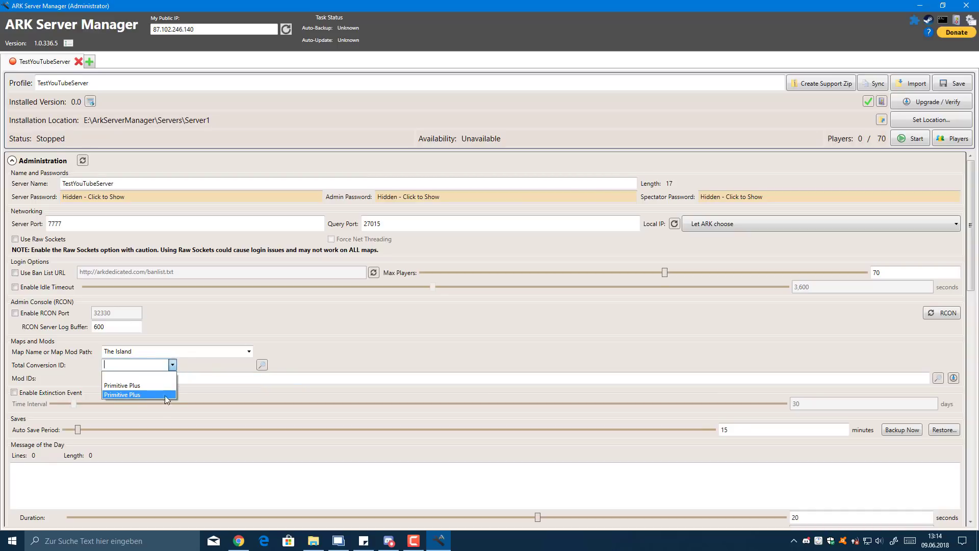
click(581, 353)
click(883, 378)
click(939, 378)
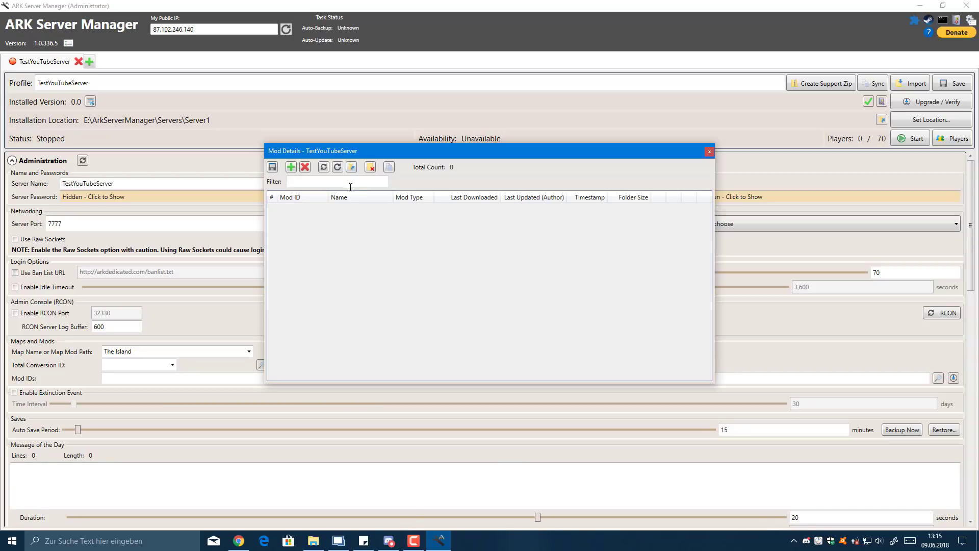
Switch to Steam and open the Workshop of ARK: Survival Evolved from the game library.
click(794, 541)
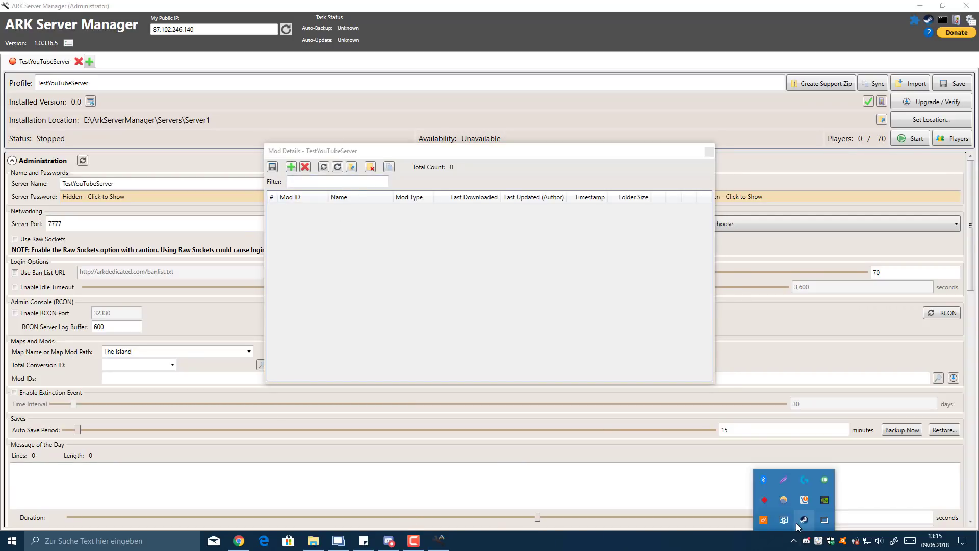
click(799, 525)
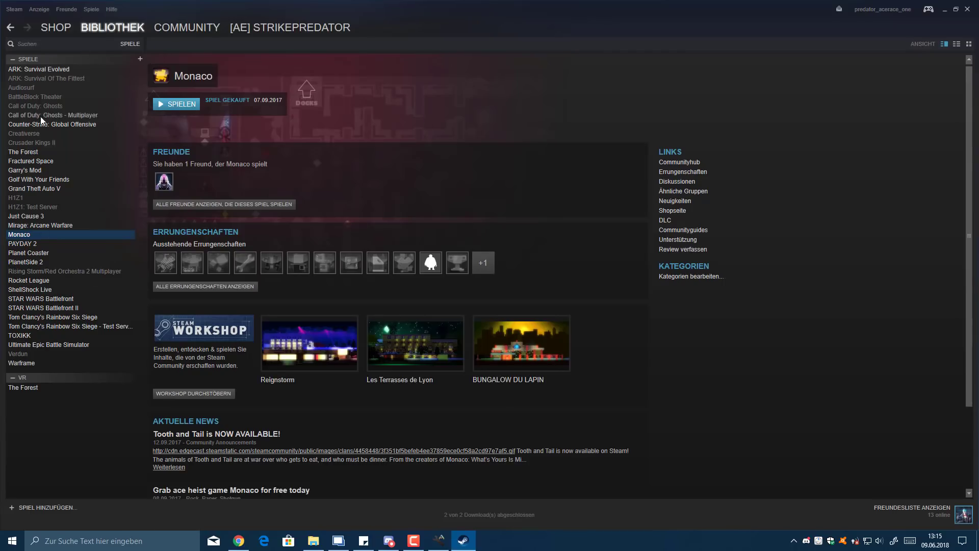
click(16, 70)
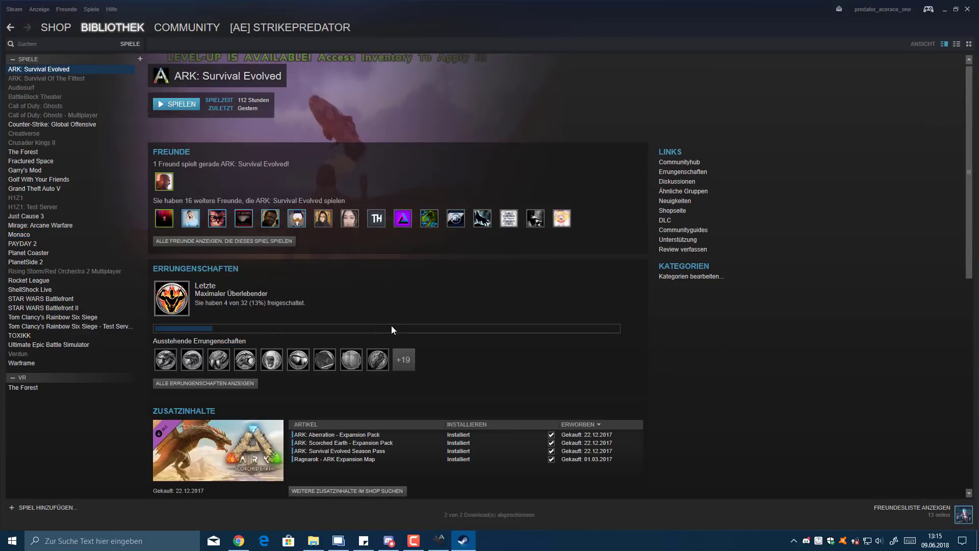
click(391, 326)
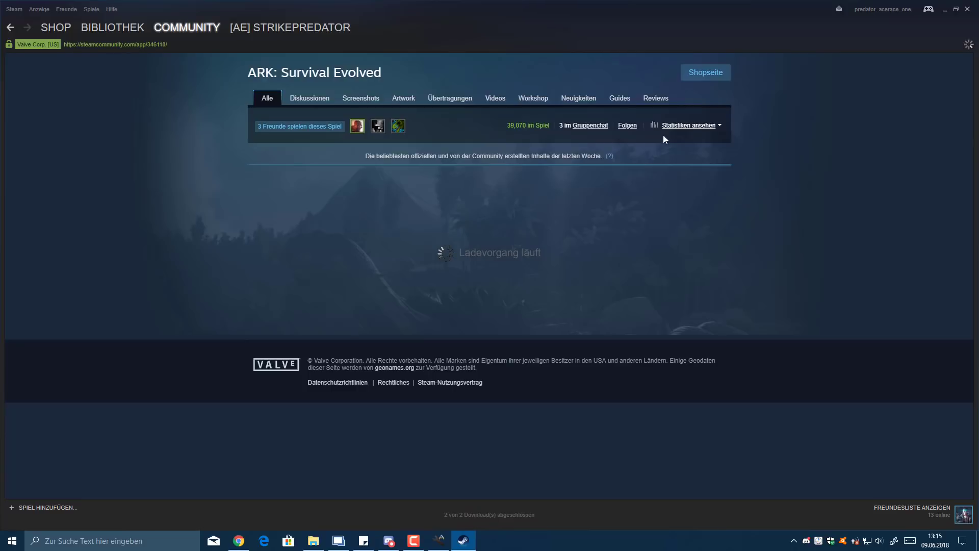
click(546, 99)
Browse the most popular Workshop items and open the mod page of MAP EXTENSION: WATER BLOCKS - (jd_Branch).
scroll(759, 250, down, 4)
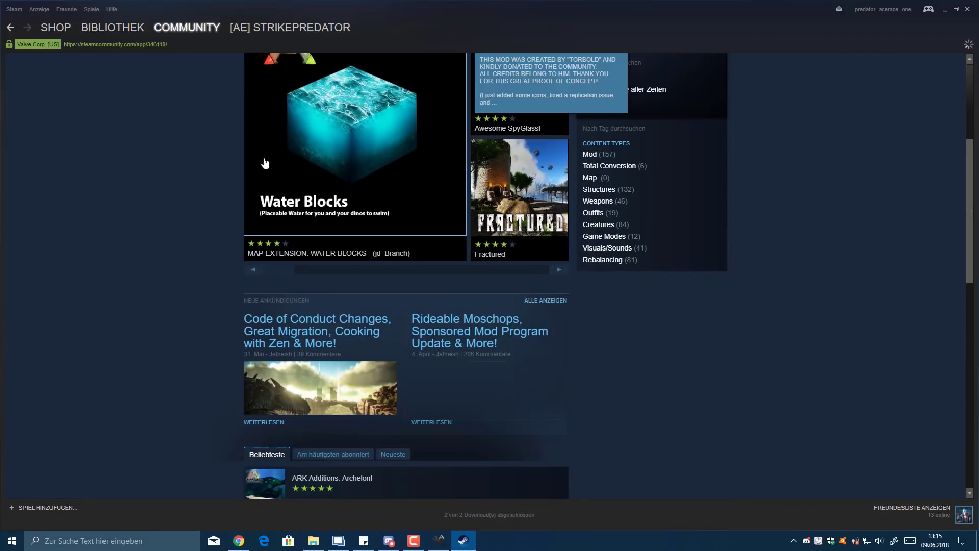
scroll(735, 387, up, 2)
scroll(856, 335, up, 3)
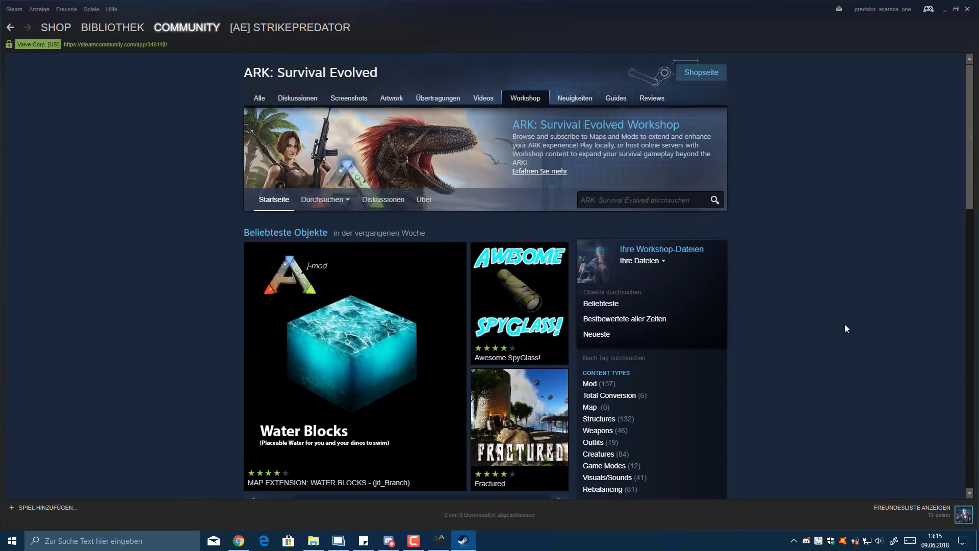
scroll(843, 328, down, 5)
scroll(826, 317, up, 3)
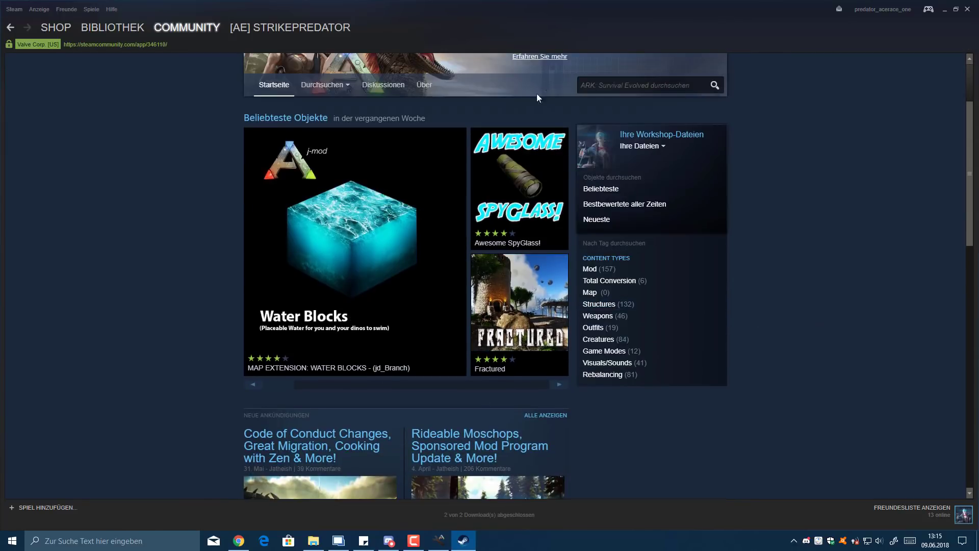
scroll(830, 238, down, 4)
scroll(829, 234, up, 4)
mouse_move(388, 215)
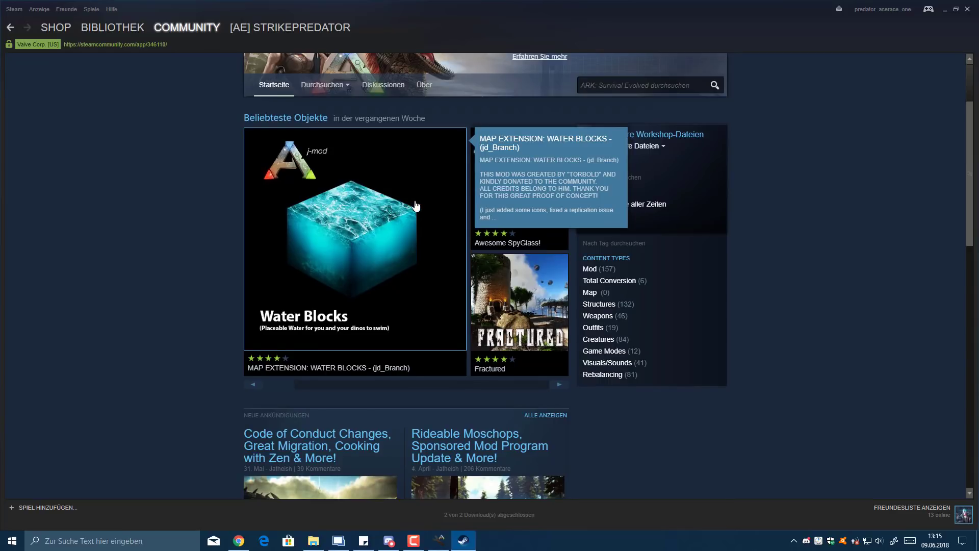
click(389, 218)
Read the Water Blocks mod's description, including its content, features and mod ID sections.
scroll(643, 235, down, 10)
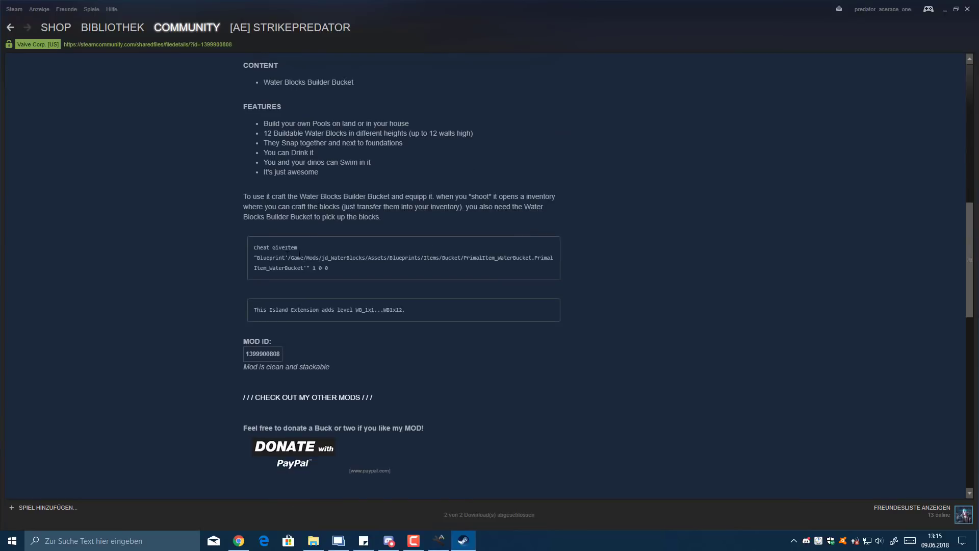
scroll(302, 252, up, 2)
scroll(301, 252, up, 2)
drag(243, 206, 543, 245)
click(543, 245)
drag(331, 498, 413, 261)
scroll(449, 288, down, 3)
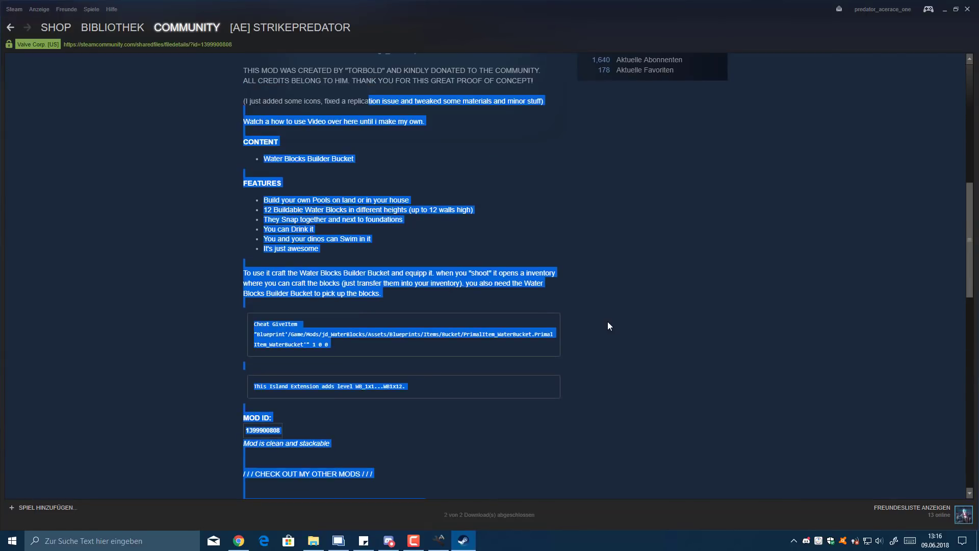
click(367, 400)
scroll(329, 406, down, 3)
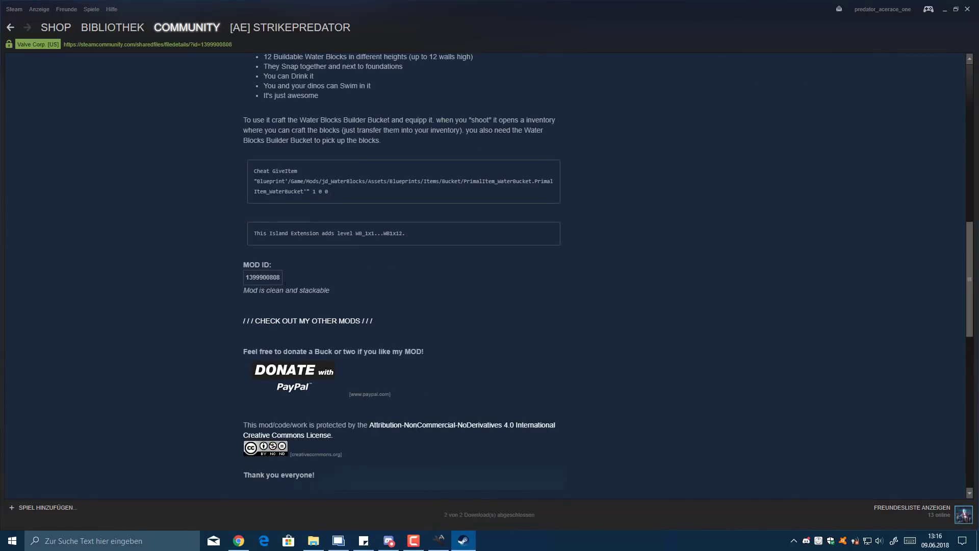
drag(280, 277, 247, 277)
click(664, 329)
scroll(663, 327, up, 12)
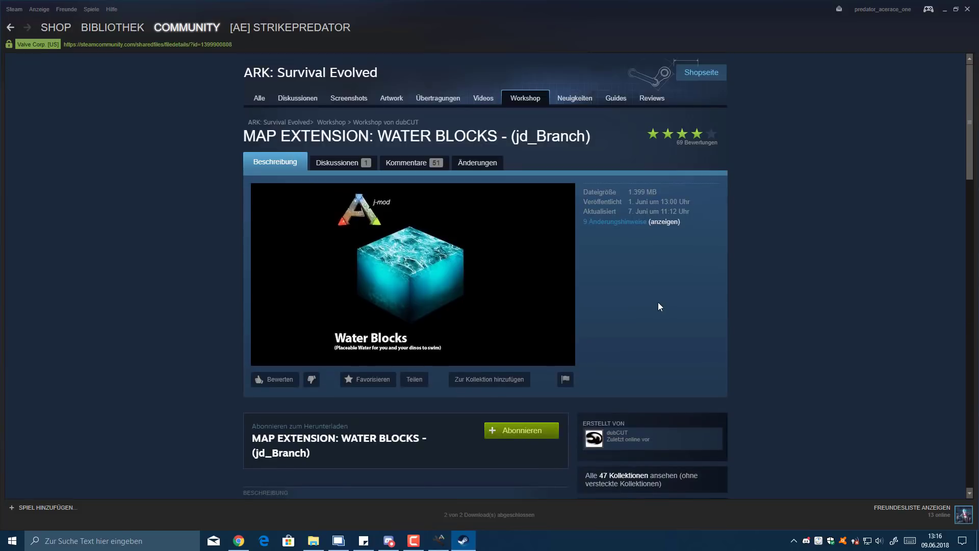
scroll(586, 252, down, 5)
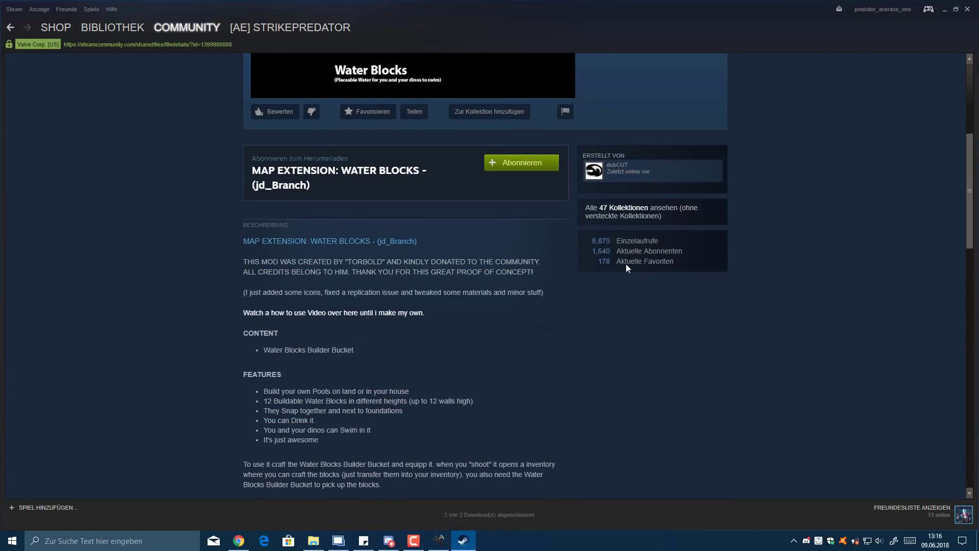
scroll(343, 204, up, 3)
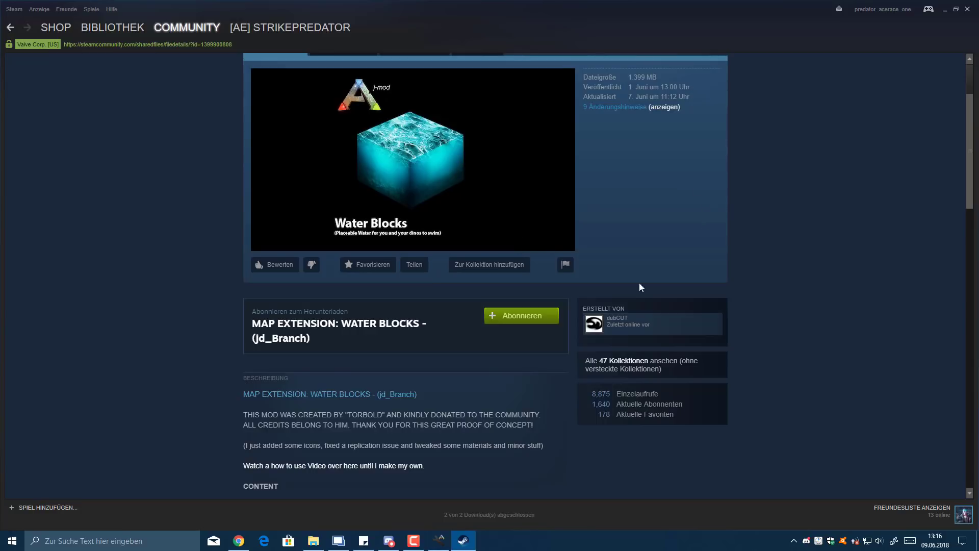
scroll(595, 313, down, 5)
scroll(280, 334, down, 3)
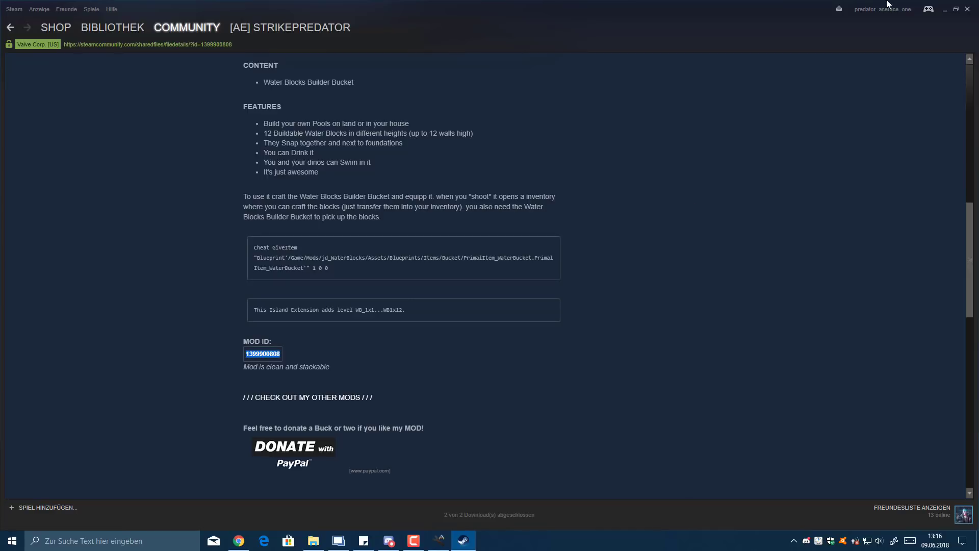
click(944, 11)
click(293, 168)
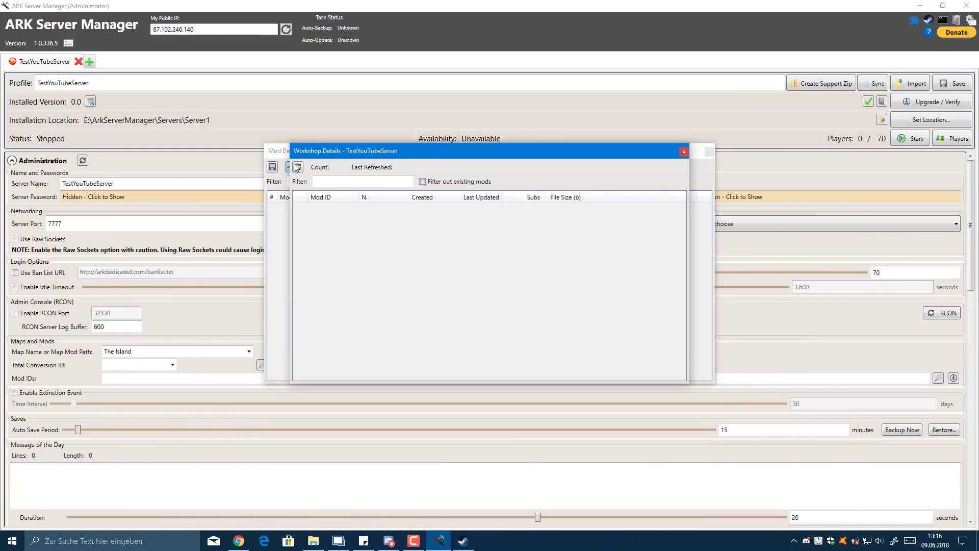
click(355, 182)
key(ctrl+v)
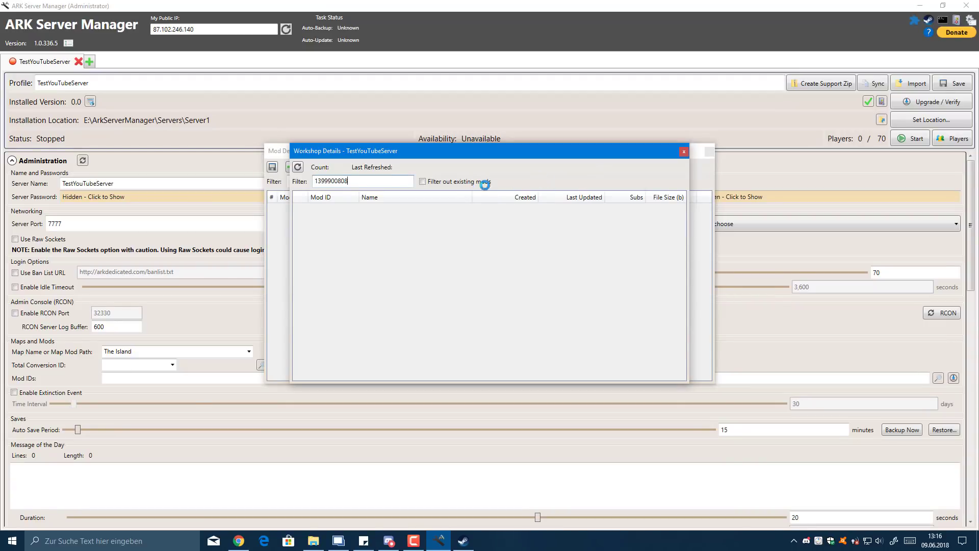
click(684, 151)
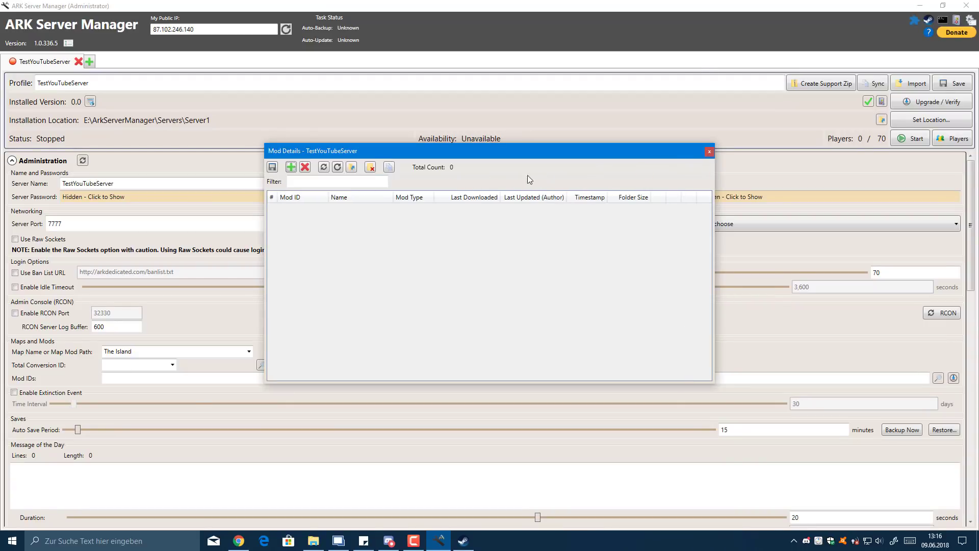
Reopen the list of addable Workshop mods, check the mod's title in Steam, and filter the list by "water blocks".
click(291, 182)
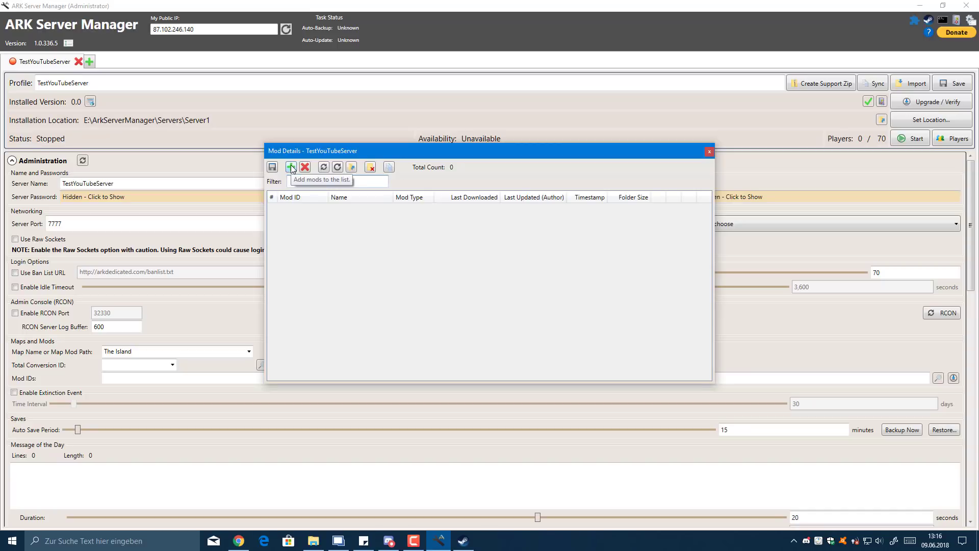
click(291, 167)
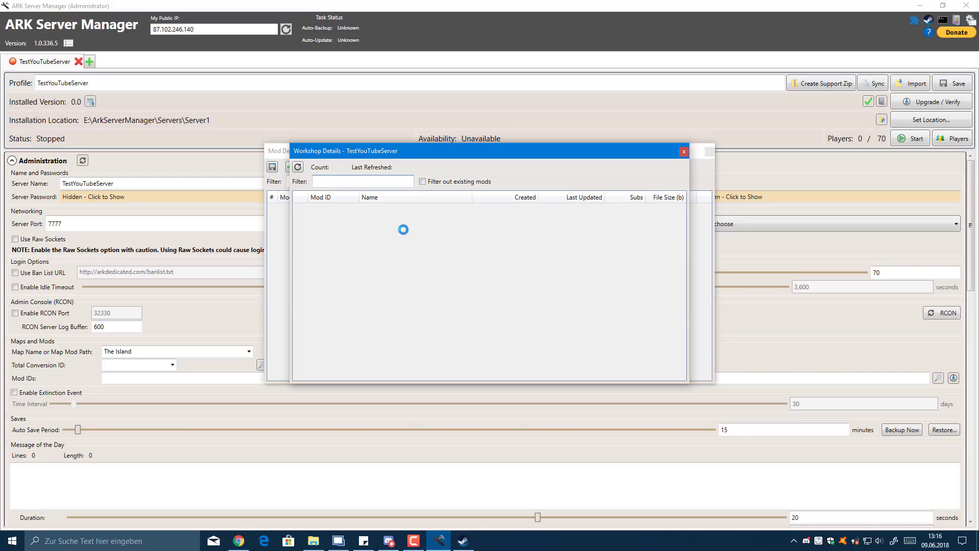
click(462, 544)
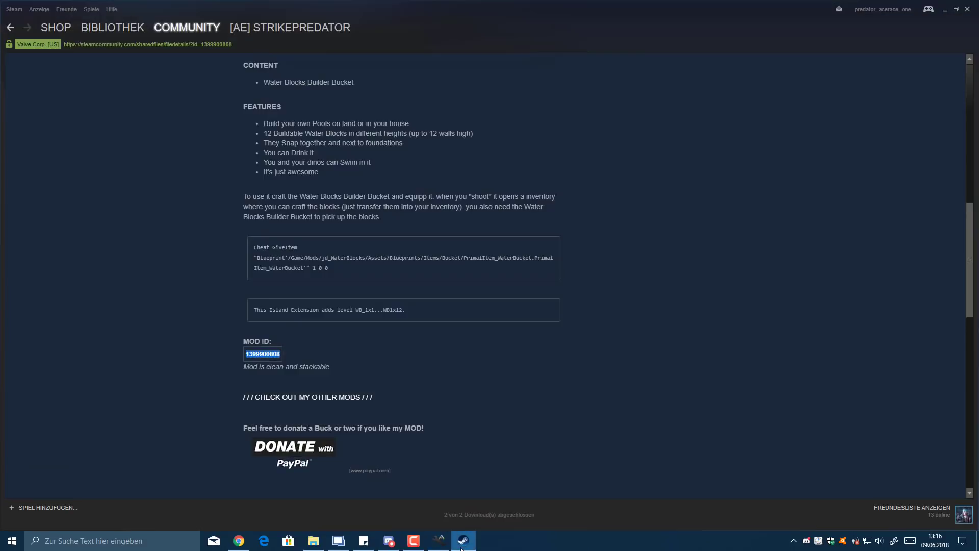
scroll(439, 395, up, 10)
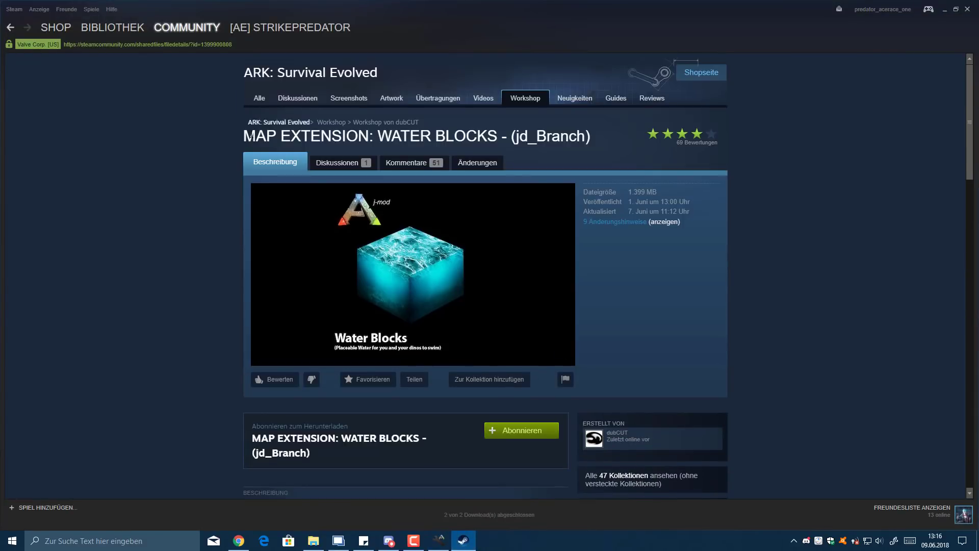
click(944, 9)
click(351, 181)
text(water blocks)
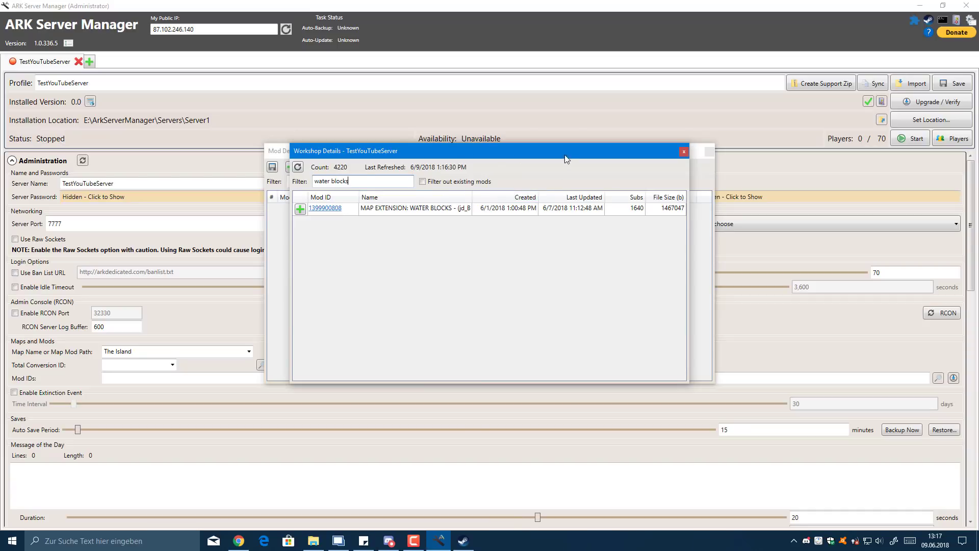
Add the Water Blocks map extension to the server's mod list and save the list to the profile, accepting the undownloaded mod.
click(300, 209)
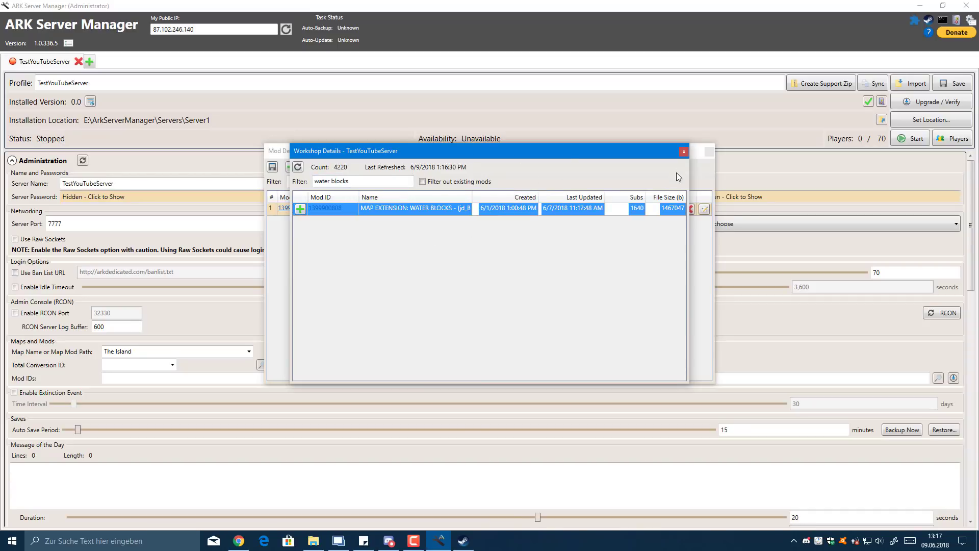
click(683, 152)
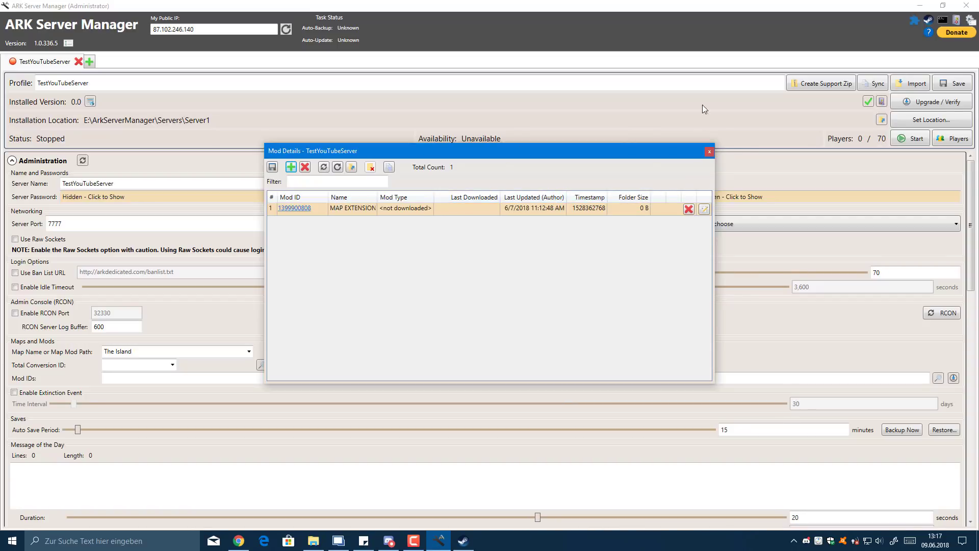
click(708, 152)
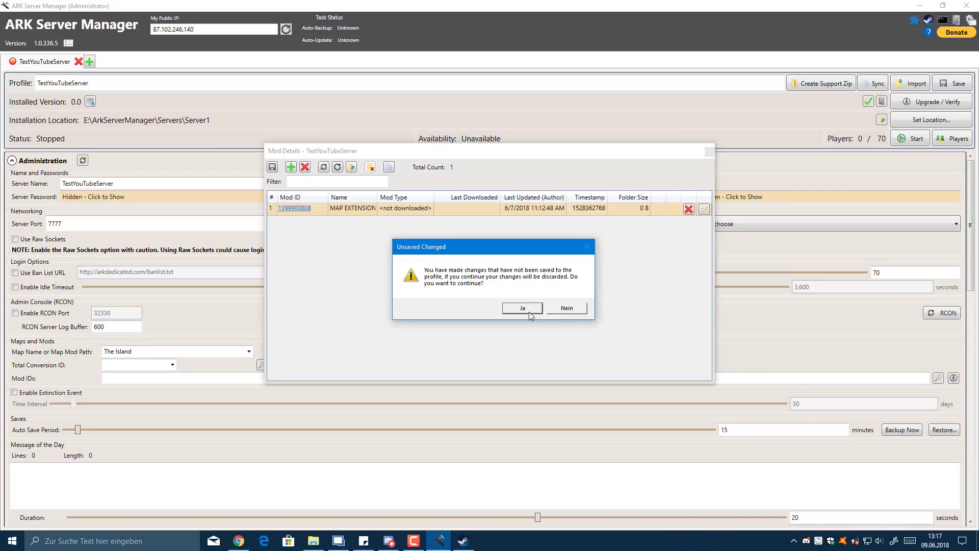
click(566, 309)
click(273, 169)
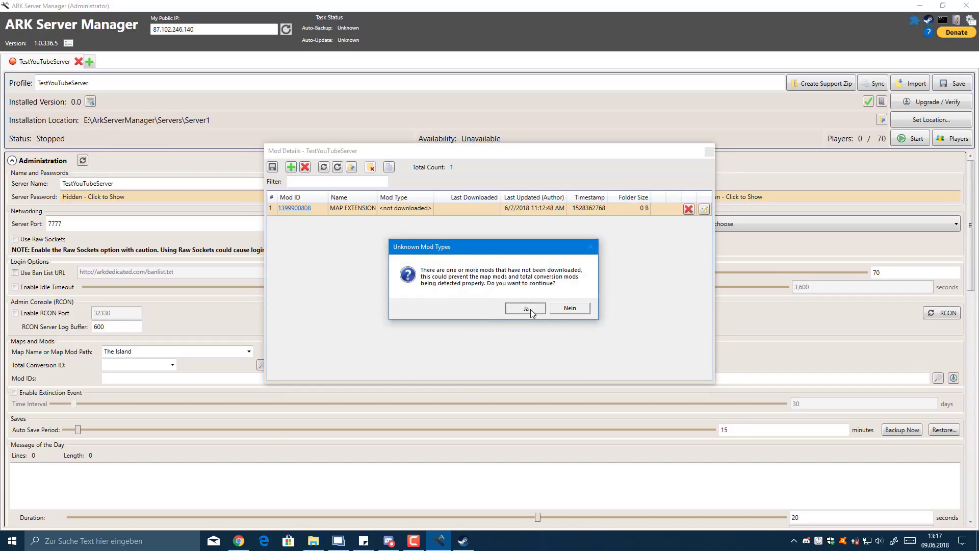
click(525, 308)
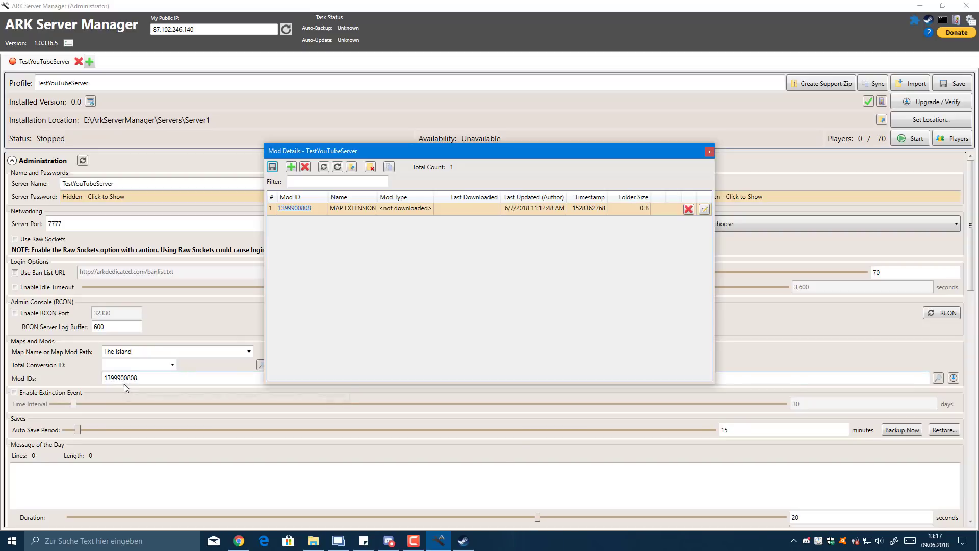
click(708, 152)
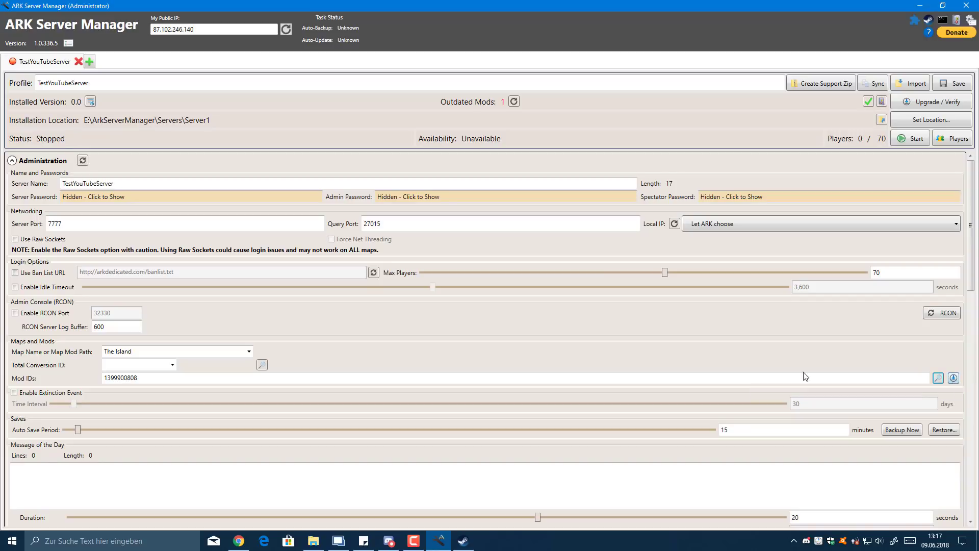
Download the server's listed mod from the Maps and Mods settings and close the update progress log.
click(953, 379)
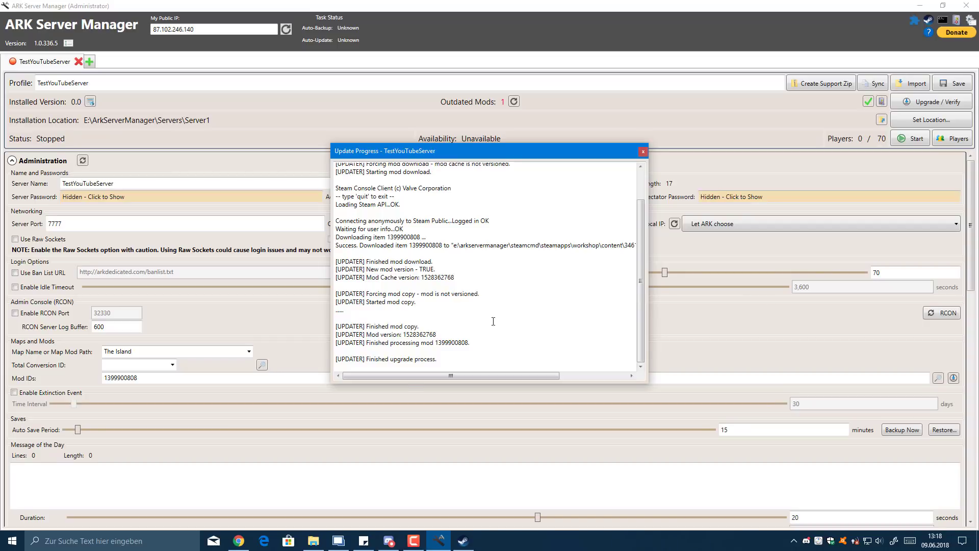
drag(446, 362, 336, 343)
click(556, 313)
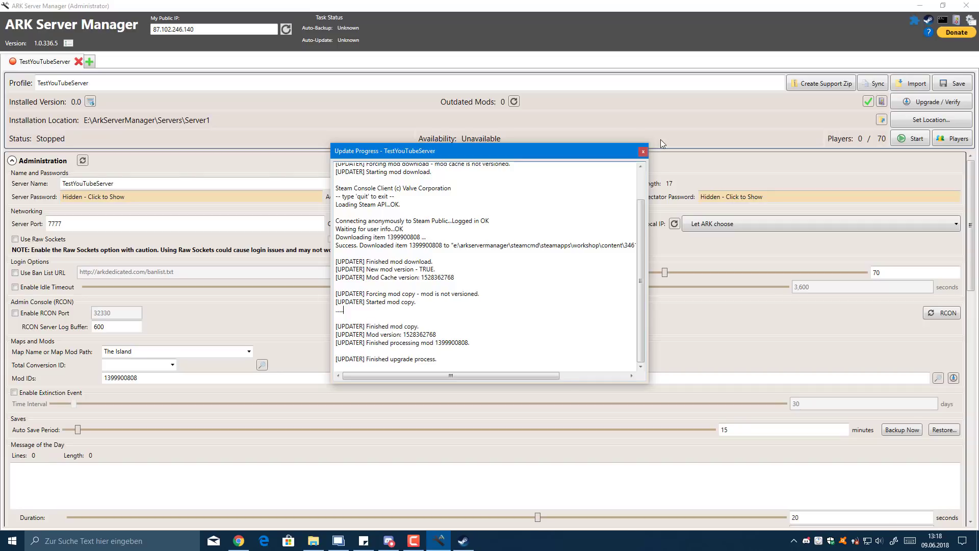
click(643, 152)
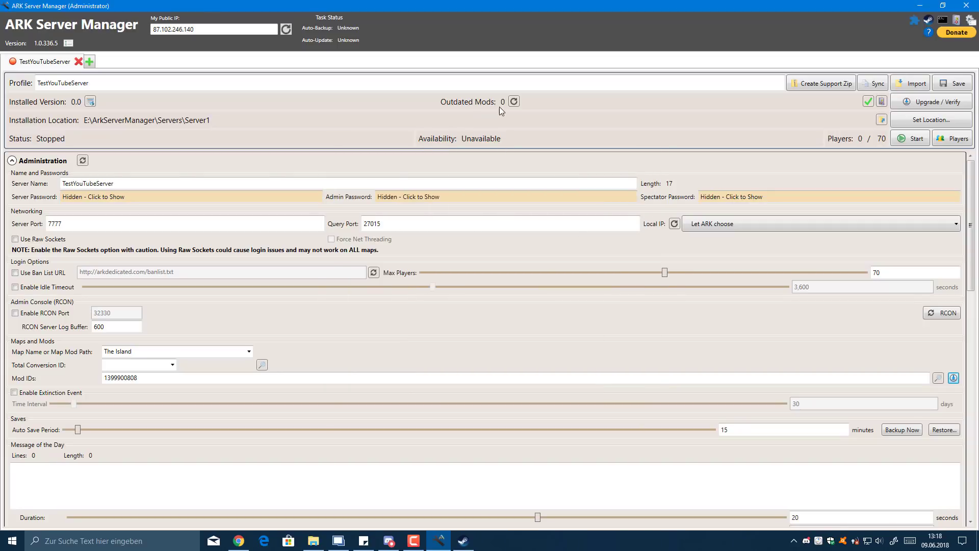
Check the Water Blocks entry's mod type and download details in the server's mod list.
click(937, 378)
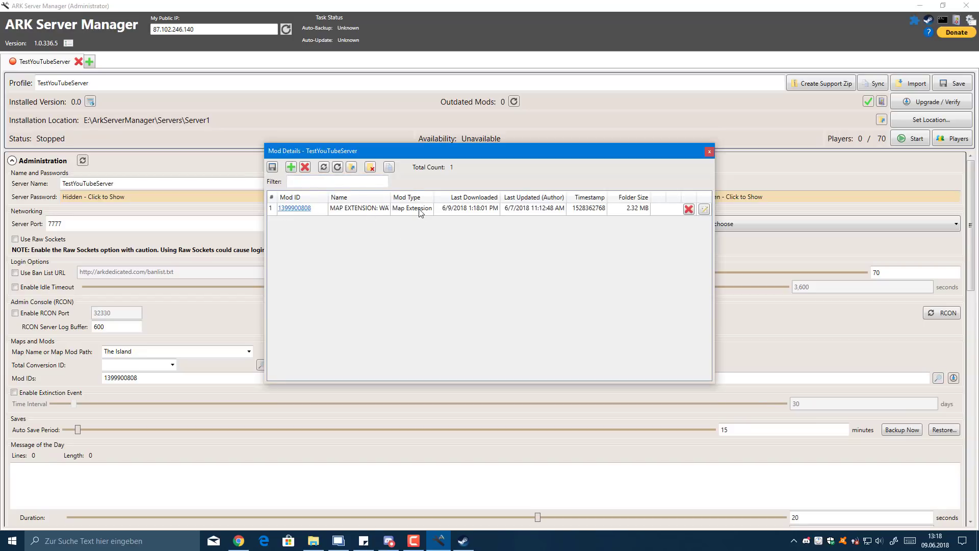
click(422, 210)
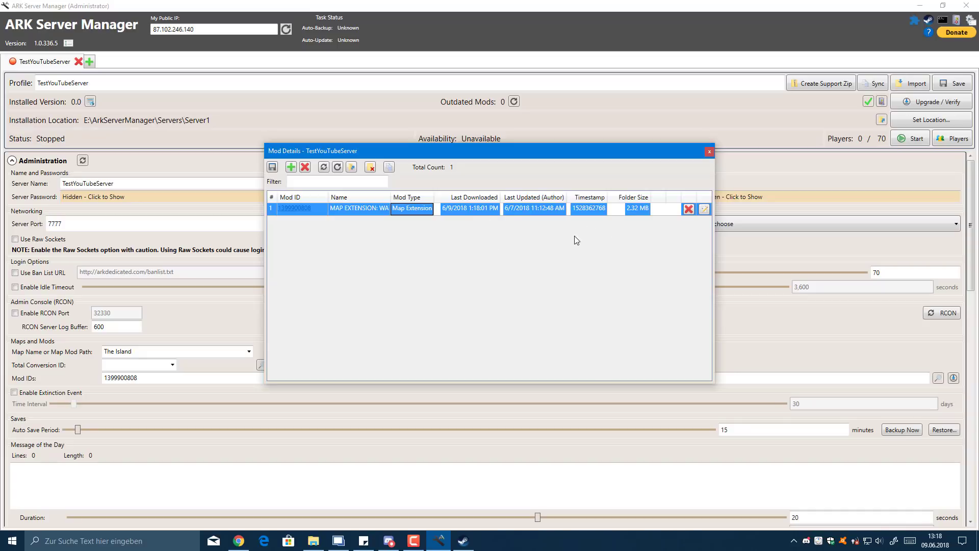
click(709, 151)
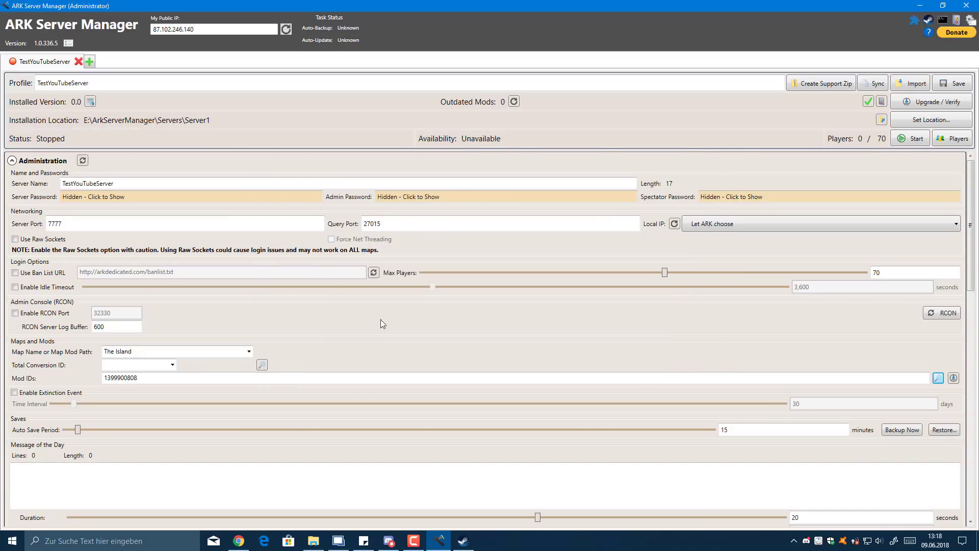
scroll(307, 274, down, 4)
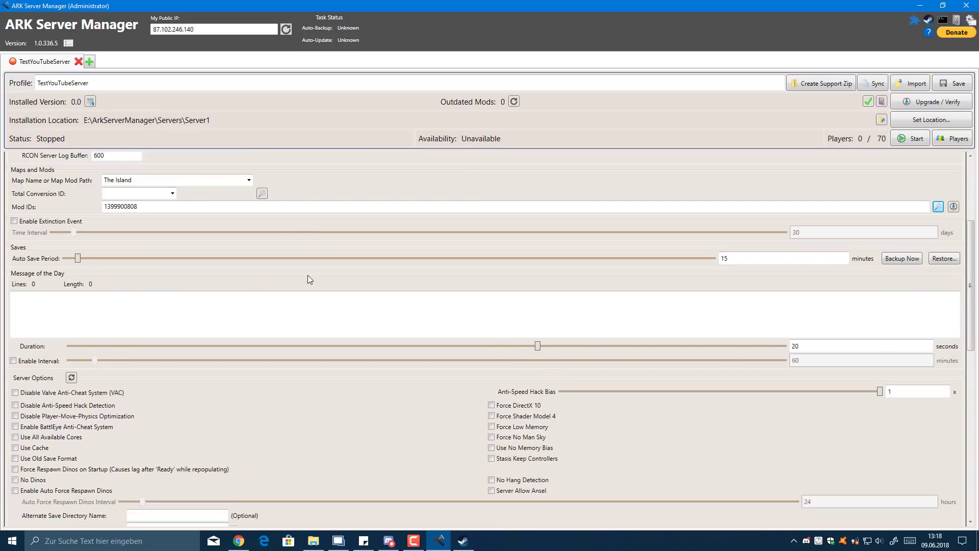
scroll(401, 379, up, 3)
scroll(402, 379, up, 4)
scroll(511, 357, down, 8)
scroll(213, 402, down, 6)
scroll(267, 414, up, 13)
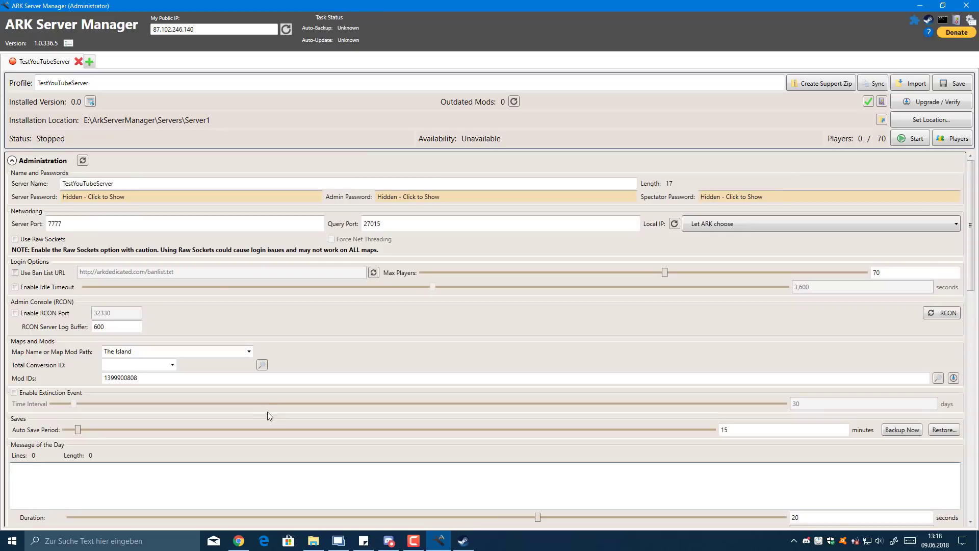
Reveal the server, admin and spectator password fields in turn to check their contents, leaving them unchanged.
click(161, 196)
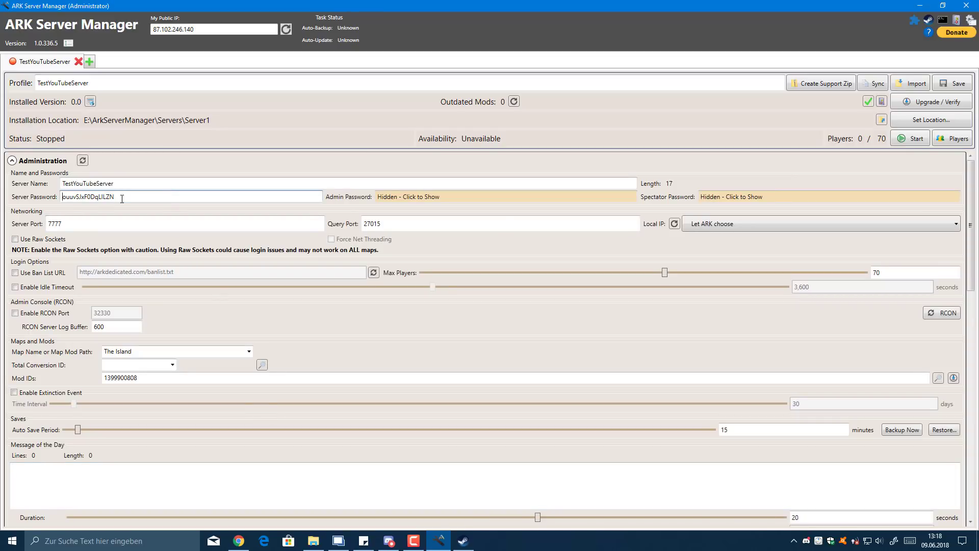
click(501, 199)
click(797, 197)
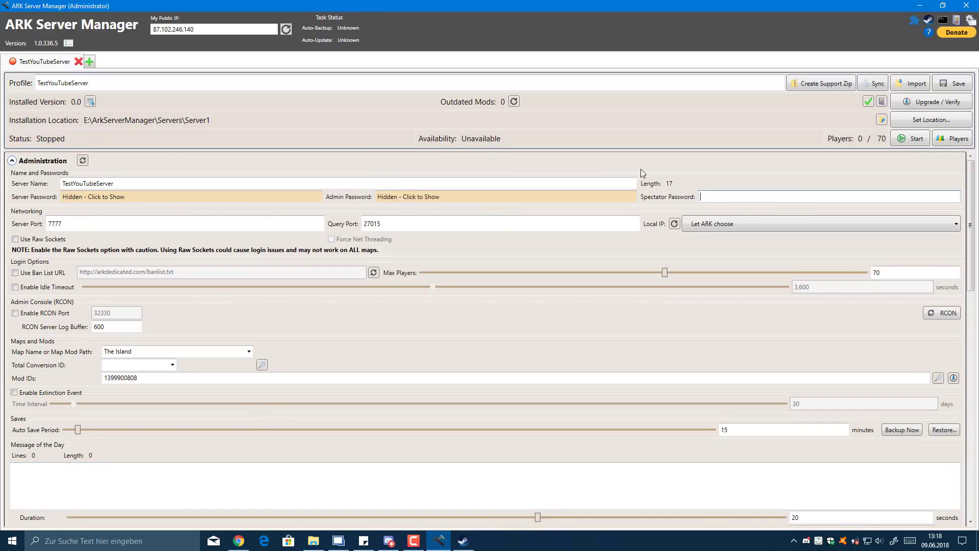
key(Tab)
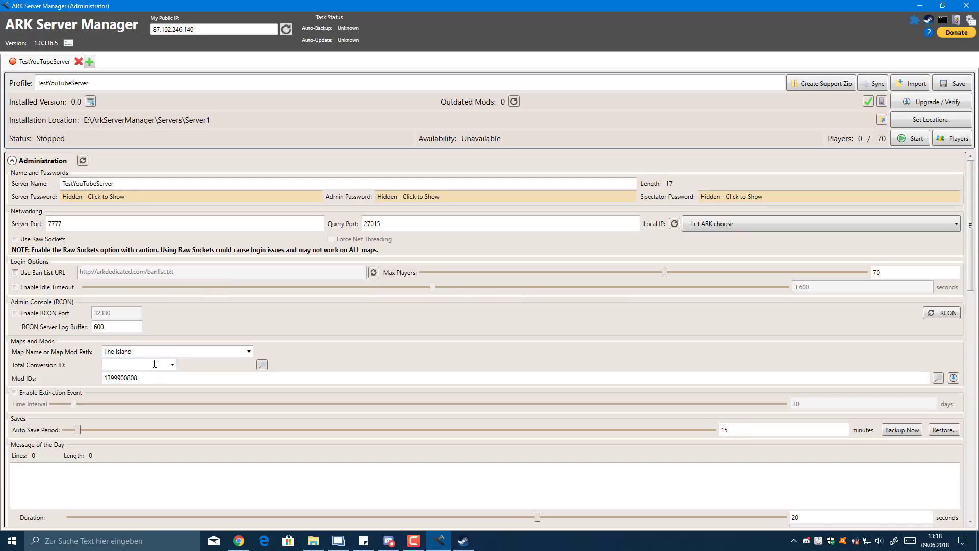
Start the dedicated server from the TestYouTubeServer profile.
click(914, 141)
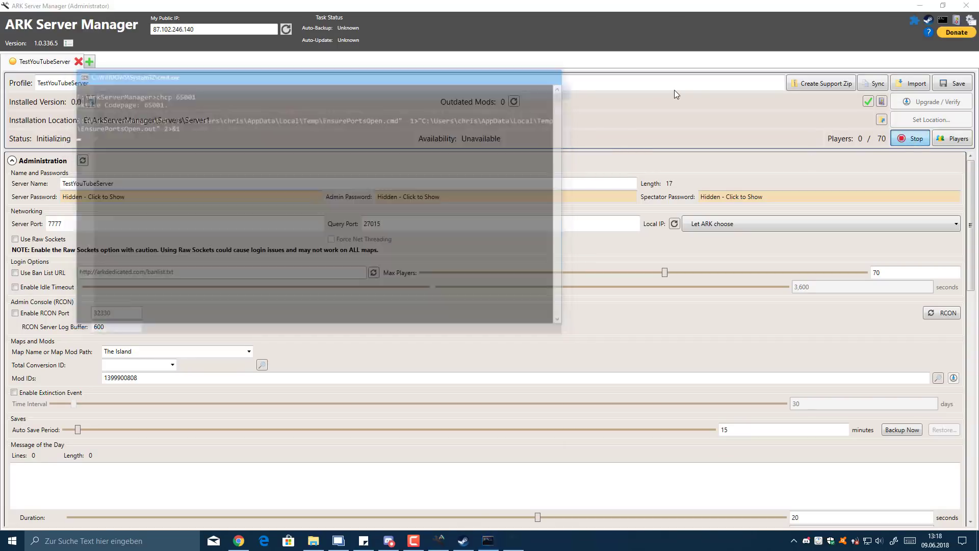